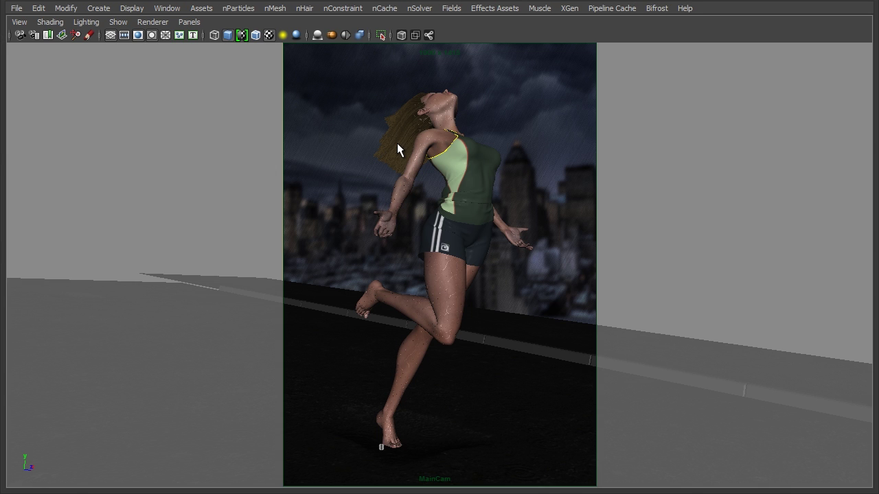
# Step: Restore the full interface and toggle the visibility of the Character display layer off and back on
pyautogui.hotkey('ctrl', 'space')
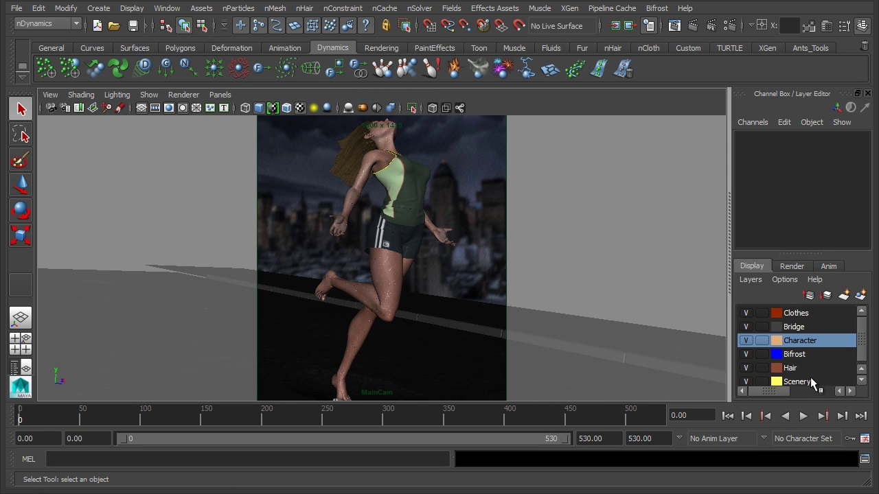
pyautogui.scroll(-1, 863, 340)
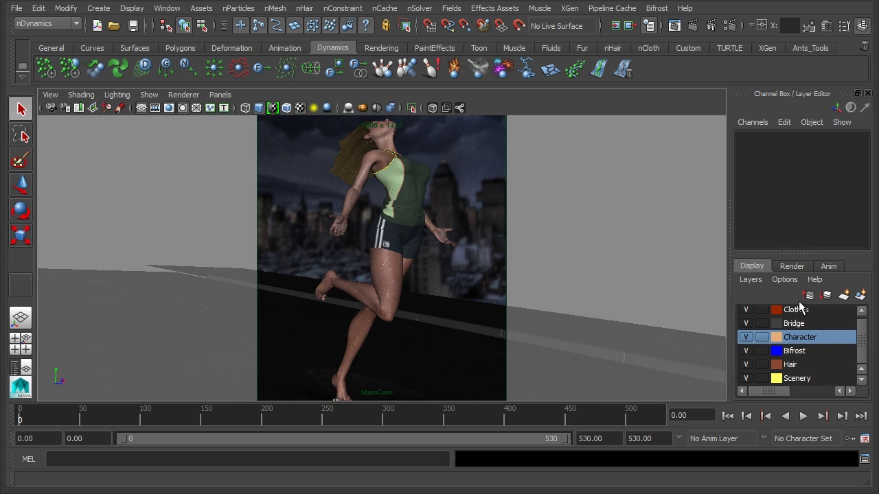
pyautogui.click(745, 337)
pyautogui.click(746, 337)
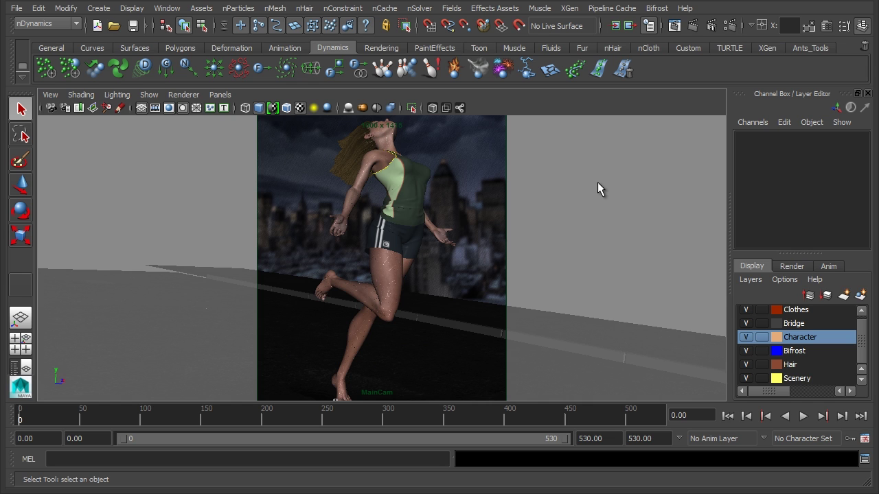
# Step: Switch the viewport from MainCam to the perspective camera
pyautogui.click(219, 94)
pyautogui.moveTo(261, 107)
pyautogui.click(338, 123)
# Step: Examine the water droplets and streaks on the character's legs, arms and face, and view the whole figure from several angles
pyautogui.scroll(-3, 584, 267)
pyautogui.keyDown('alt'); pyautogui.moveTo(584, 267); pyautogui.dragTo(427, 322); pyautogui.keyUp('alt')
pyautogui.scroll(3, 456, 361)
pyautogui.scroll(-3, 458, 362)
pyautogui.keyDown('alt'); pyautogui.moveTo(428, 322); pyautogui.dragTo(641, 281, button='right'); pyautogui.keyUp('alt')
pyautogui.scroll(2, 450, 155)
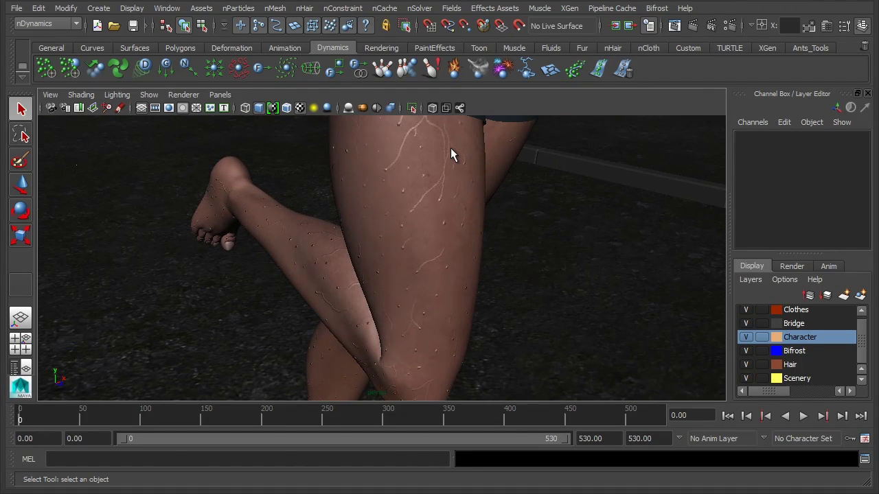
pyautogui.keyDown('alt'); pyautogui.moveTo(468, 274); pyautogui.dragTo(515, 228); pyautogui.keyUp('alt')
pyautogui.keyDown('alt'); pyautogui.moveTo(328, 333); pyautogui.dragTo(487, 193); pyautogui.keyUp('alt')
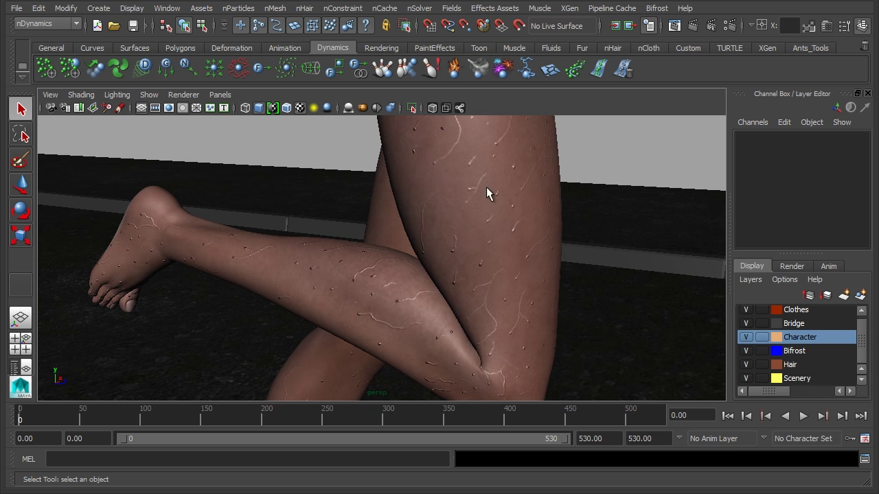
pyautogui.keyDown('alt'); pyautogui.moveTo(596, 261); pyautogui.dragTo(576, 283, button='right'); pyautogui.keyUp('alt')
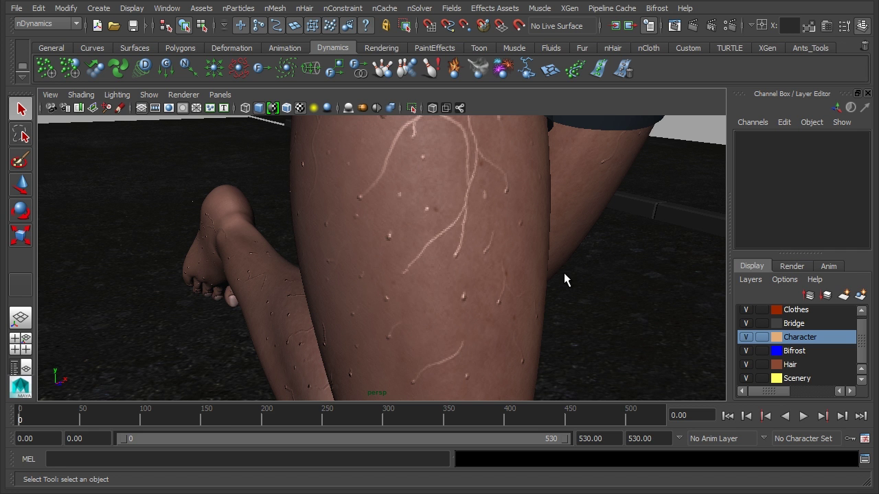
pyautogui.keyDown('alt'); pyautogui.moveTo(606, 267); pyautogui.dragTo(392, 259, button='right'); pyautogui.keyUp('alt')
pyautogui.keyDown('alt'); pyautogui.moveTo(392, 260); pyautogui.dragTo(431, 292); pyautogui.keyUp('alt')
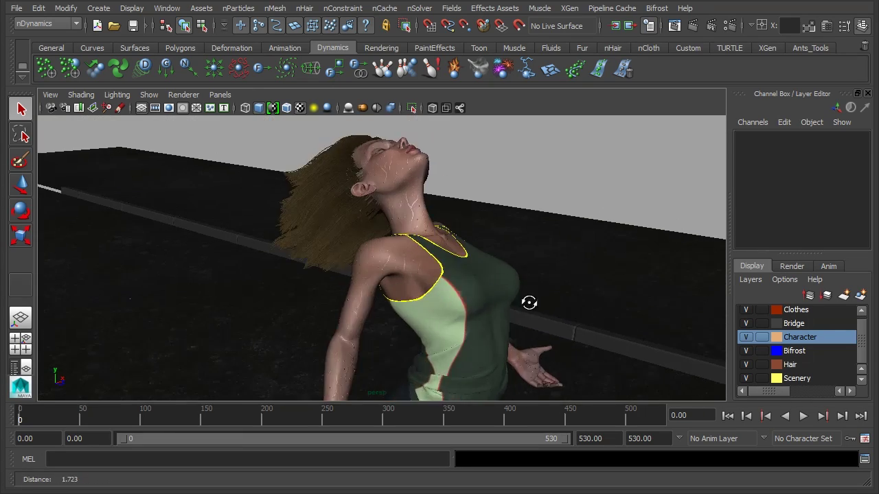
pyautogui.keyDown('alt'); pyautogui.moveTo(528, 300); pyautogui.dragTo(597, 347); pyautogui.keyUp('alt')
pyautogui.keyDown('alt'); pyautogui.moveTo(597, 347); pyautogui.dragTo(478, 259, button='right'); pyautogui.keyUp('alt')
pyautogui.keyDown('alt'); pyautogui.moveTo(479, 259); pyautogui.dragTo(422, 276); pyautogui.keyUp('alt')
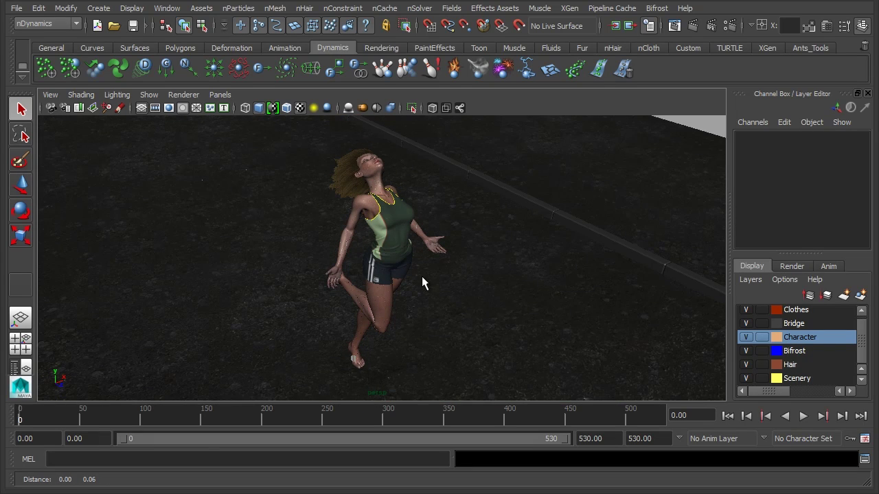
pyautogui.keyDown('alt'); pyautogui.moveTo(421, 275); pyautogui.dragTo(414, 299, button='right'); pyautogui.keyUp('alt')
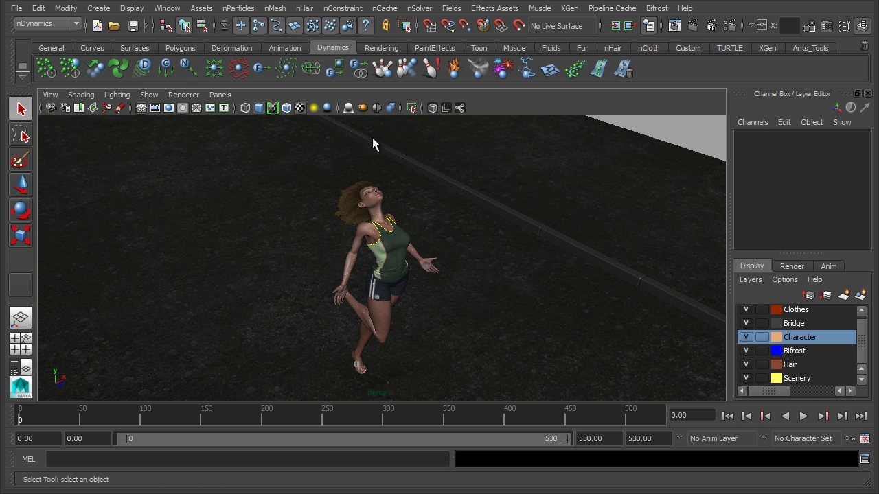
# Step: Open the options for creating an nParticle emitter and reset them to their defaults
pyautogui.click(234, 9)
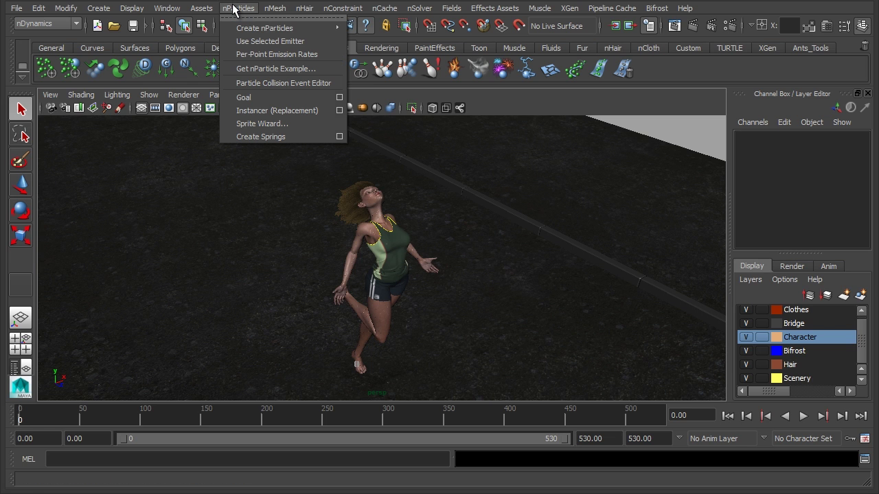
pyautogui.moveTo(287, 31)
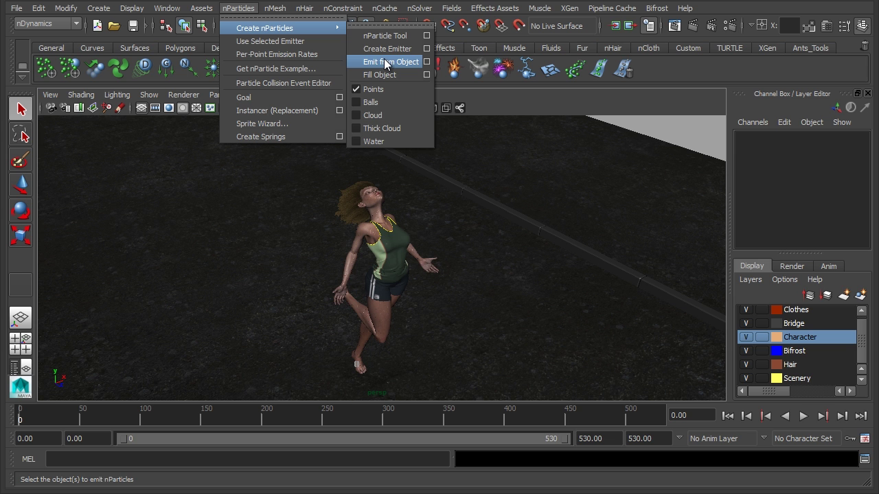
pyautogui.click(425, 54)
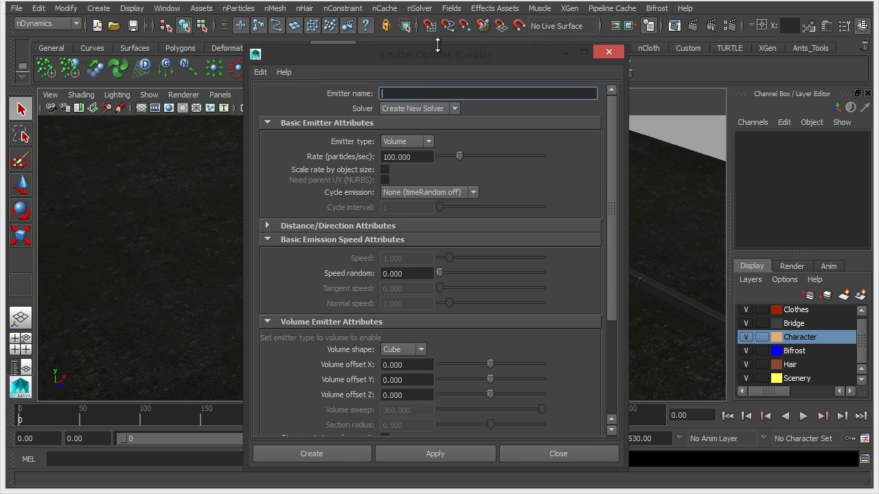
pyautogui.click(257, 63)
pyautogui.click(280, 89)
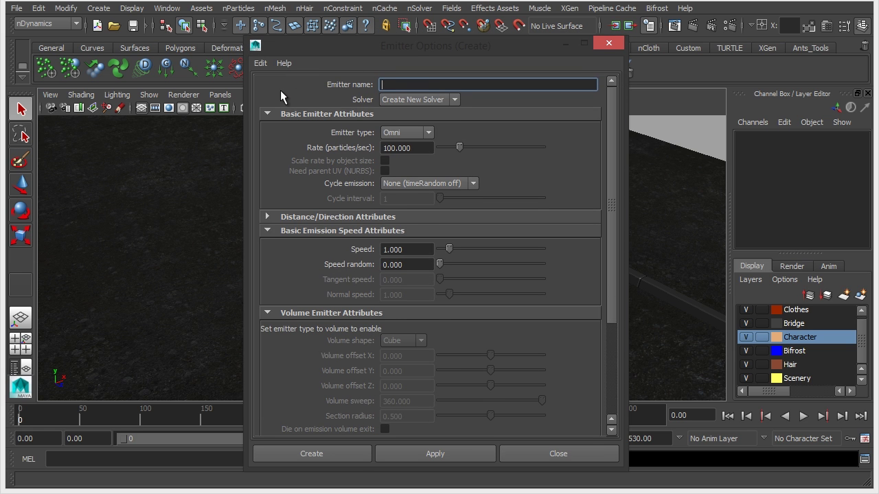
pyautogui.moveTo(479, 46); pyautogui.dragTo(517, 32)
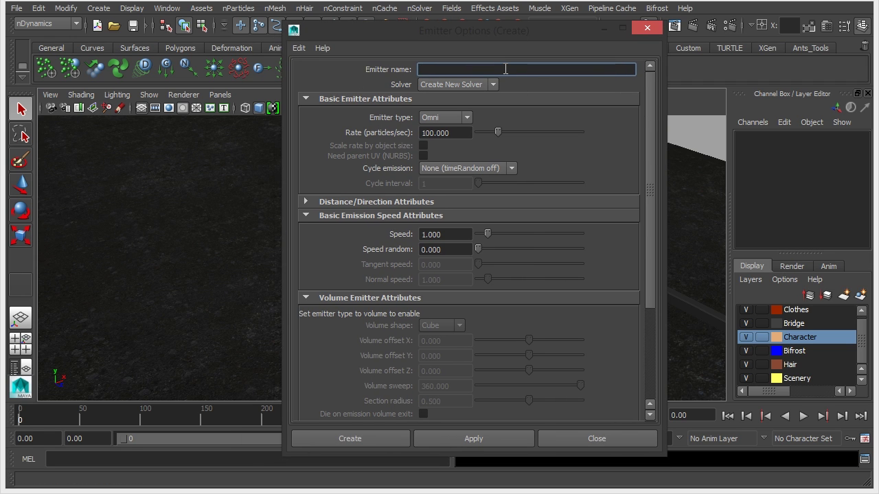
# Step: Name the emitter RainEmitter, set its type to Volume with the Cube shape, and create it with a new solver
pyautogui.write('RainEmitter')
pyautogui.click(443, 118)
pyautogui.click(448, 147)
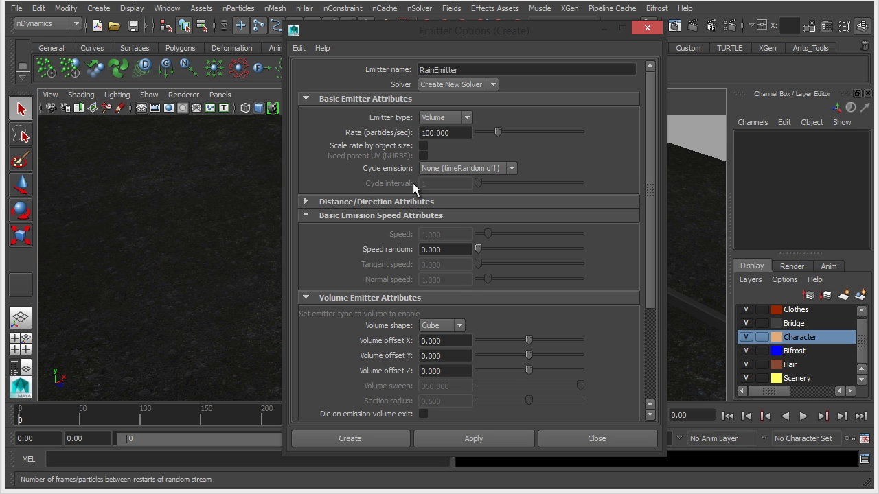
pyautogui.scroll(-3, 351, 289)
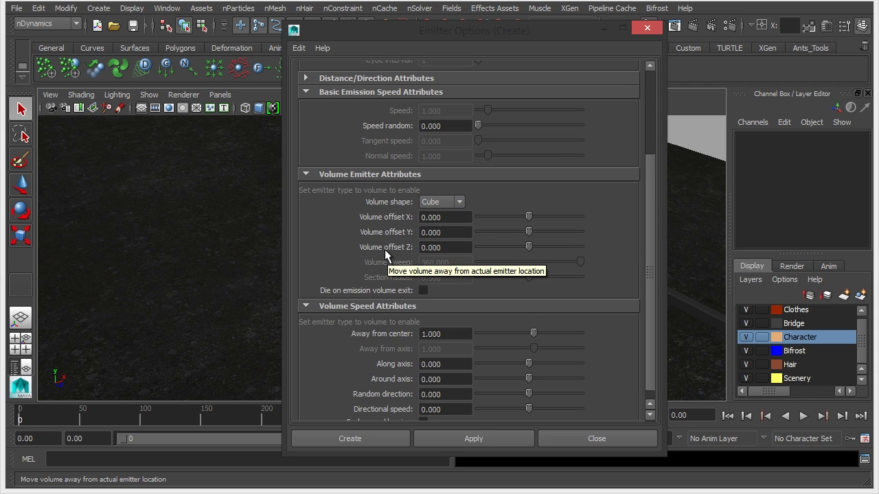
pyautogui.scroll(-1, 385, 253)
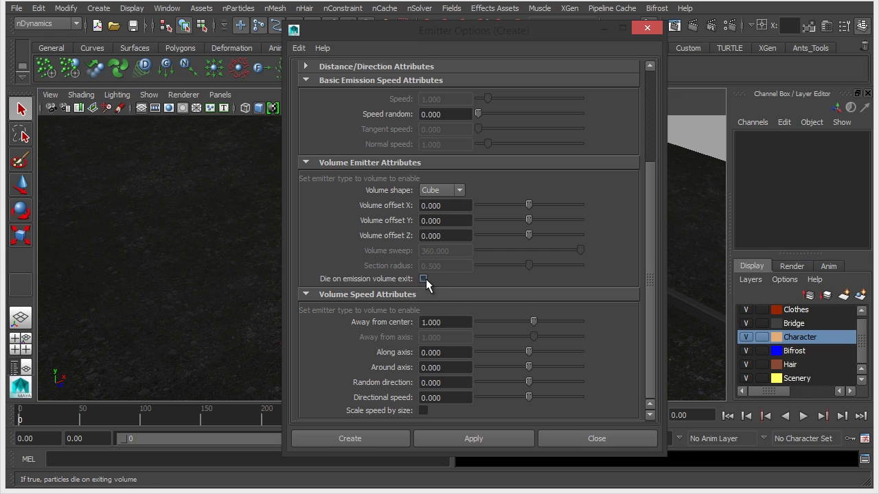
pyautogui.click(350, 438)
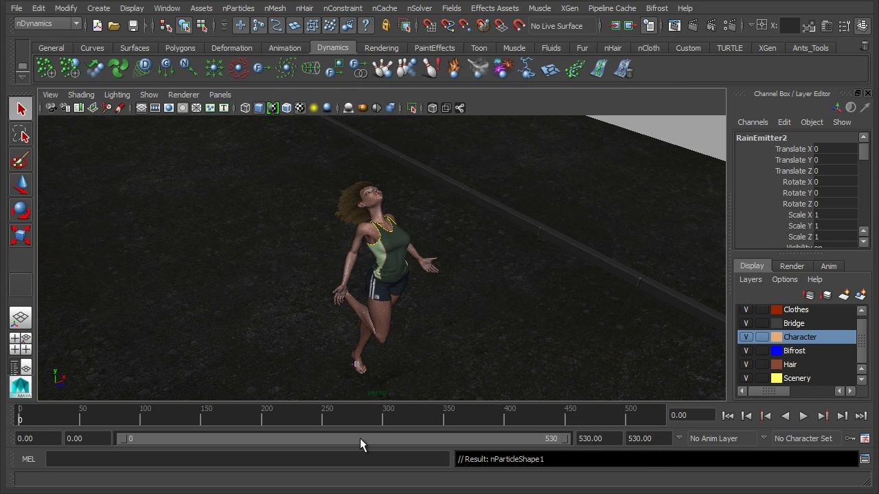
# Step: Move the new rain emitter up above the character's head in a maximized perspective view
pyautogui.keyDown('alt'); pyautogui.moveTo(459, 291); pyautogui.dragTo(428, 297); pyautogui.keyUp('alt')
pyautogui.hotkey('ctrl', 'space')
pyautogui.keyDown('alt'); pyautogui.moveTo(545, 304); pyautogui.dragTo(400, 72); pyautogui.keyUp('alt')
pyautogui.press('w')
pyautogui.keyDown('alt'); pyautogui.moveTo(326, 209); pyautogui.dragTo(479, 247); pyautogui.keyUp('alt')
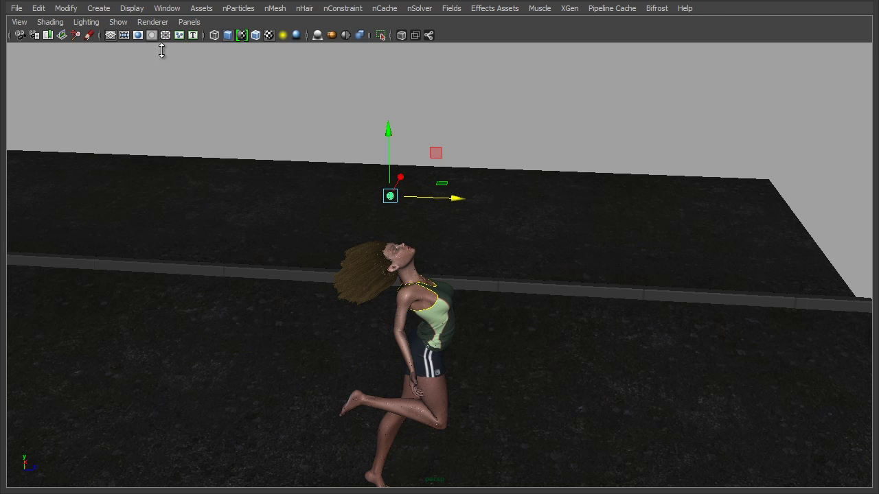
# Step: Open the Outliner, inspect the nParticle1 and nucleus1 nodes, and reselect the rain emitter
pyautogui.click(168, 8)
pyautogui.click(187, 108)
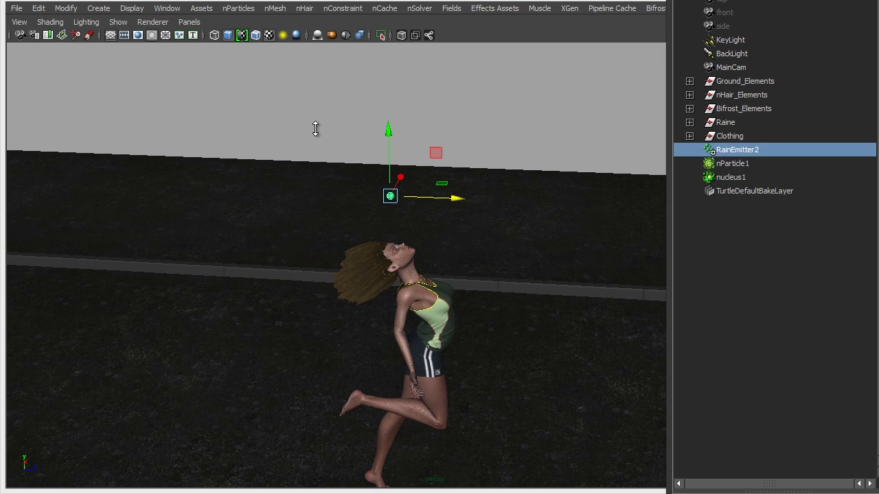
pyautogui.moveTo(759, 34); pyautogui.dragTo(135, 34)
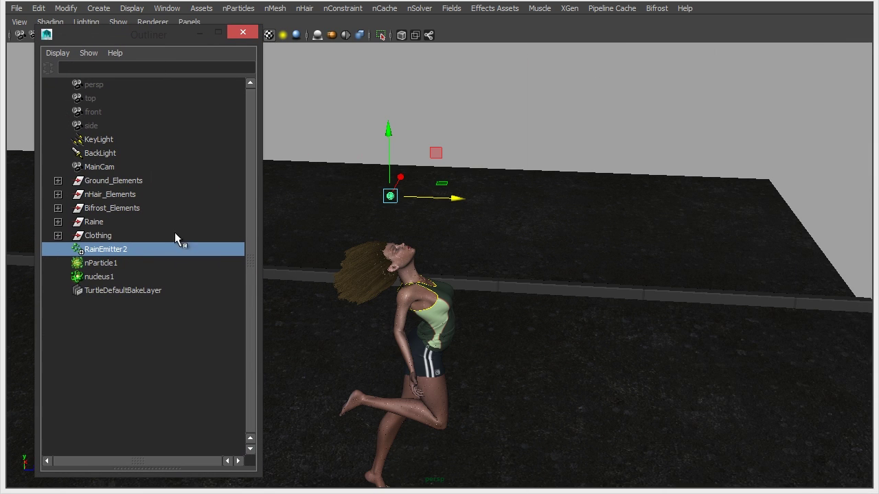
pyautogui.click(112, 267)
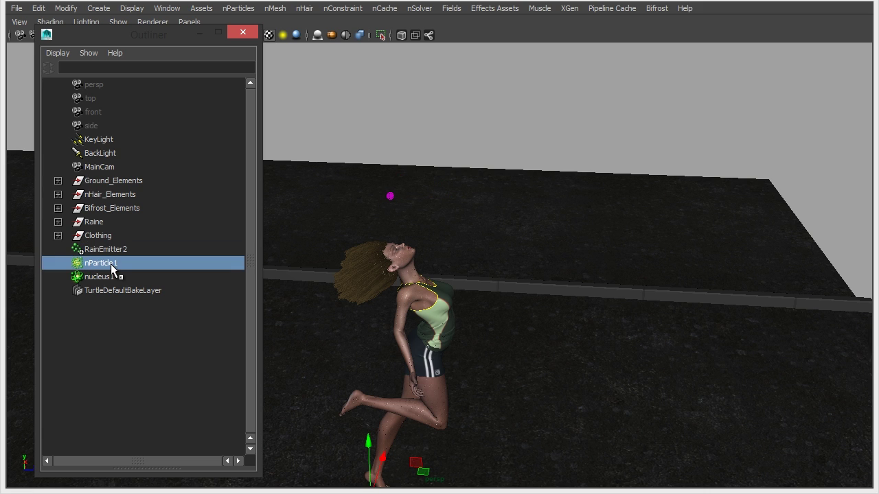
pyautogui.click(113, 277)
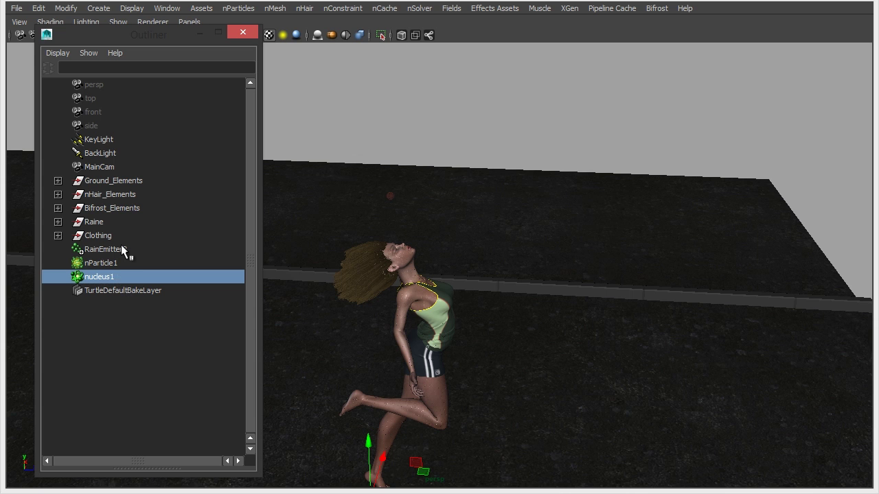
pyautogui.click(120, 247)
# Step: Enlarge the emitter's cube volume with its manipulator and lower it so that it surrounds the character
pyautogui.keyDown('alt'); pyautogui.moveTo(518, 228); pyautogui.dragTo(435, 245); pyautogui.keyUp('alt')
pyautogui.press('t')
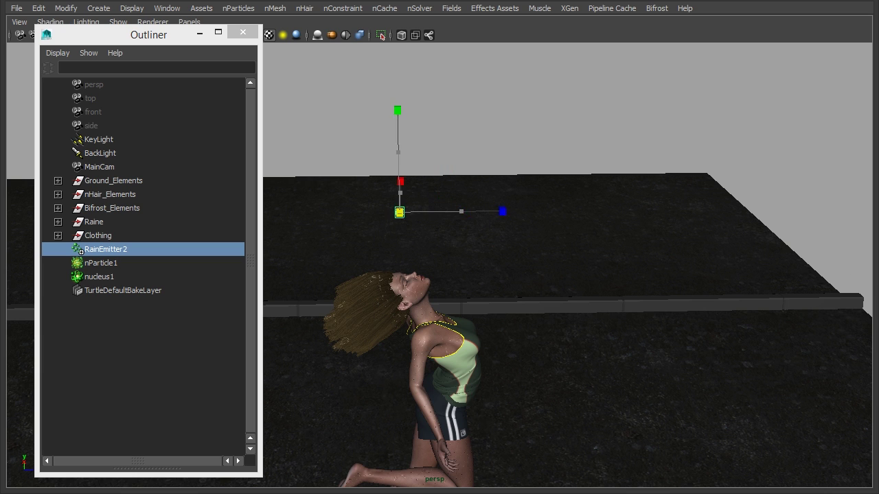
pyautogui.moveTo(477, 215); pyautogui.dragTo(400, 212)
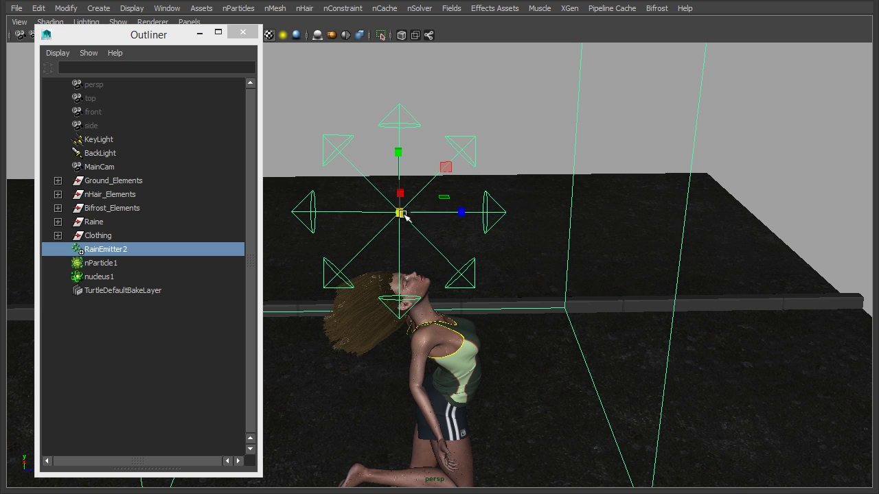
pyautogui.keyDown('alt'); pyautogui.moveTo(734, 337); pyautogui.dragTo(420, 231); pyautogui.keyUp('alt')
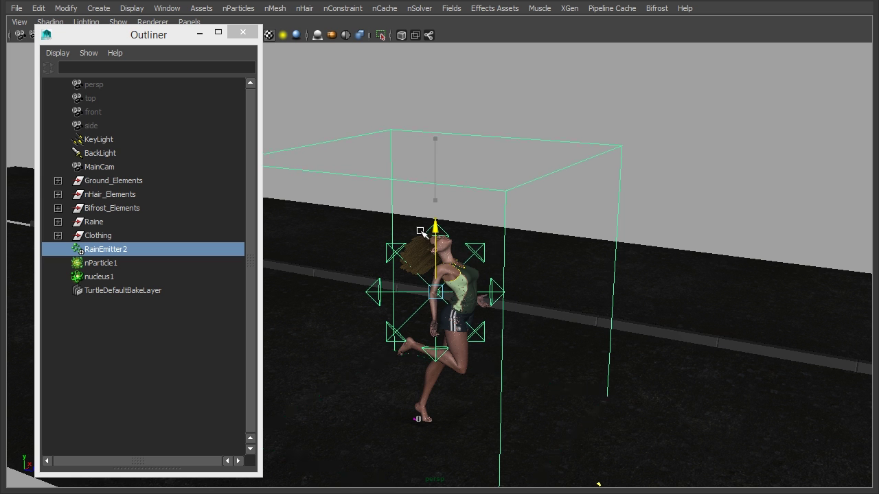
# Step: Refine the emitter's uniform scale to about 123.687 and position it at about X 0.05, Y 1.291, Z 0.266
pyautogui.keyDown('alt'); pyautogui.moveTo(623, 291); pyautogui.dragTo(527, 256); pyautogui.keyUp('alt')
pyautogui.press('r')
pyautogui.moveTo(454, 189)
pyautogui.mouseDown()
pyautogui.moveTo(453, 161)
pyautogui.moveTo(453, 177)
pyautogui.mouseUp()
pyautogui.press('w')
pyautogui.keyDown('alt'); pyautogui.moveTo(427, 263); pyautogui.dragTo(481, 373); pyautogui.keyUp('alt')
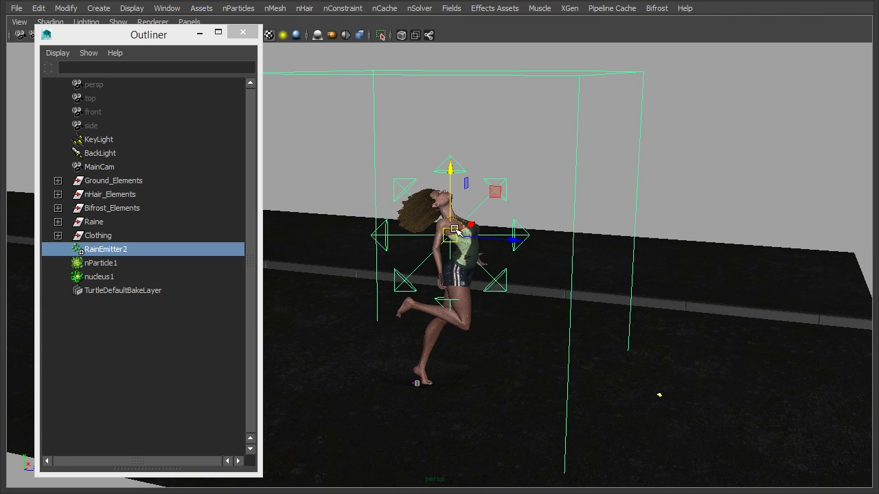
# Step: Restore the full interface, close the Outliner and deselect the rain emitter
pyautogui.hotkey('ctrl', 'space')
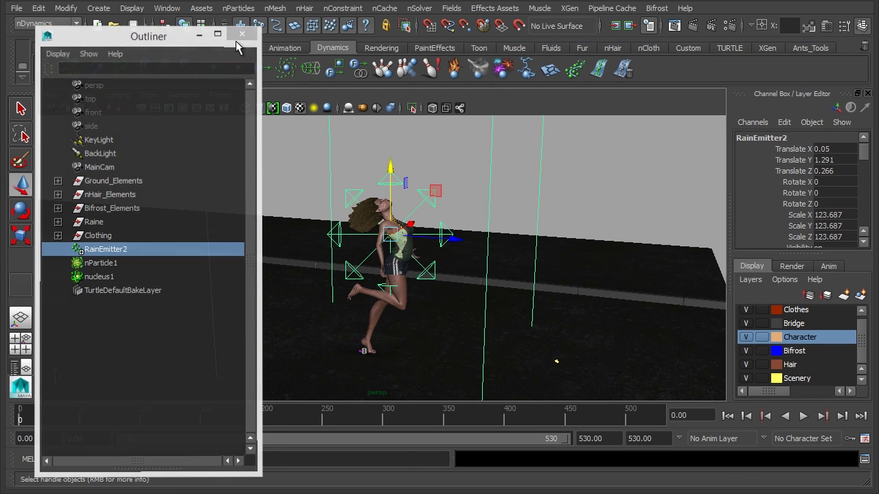
pyautogui.click(242, 31)
pyautogui.keyDown('alt'); pyautogui.moveTo(623, 316); pyautogui.dragTo(584, 190); pyautogui.keyUp('alt')
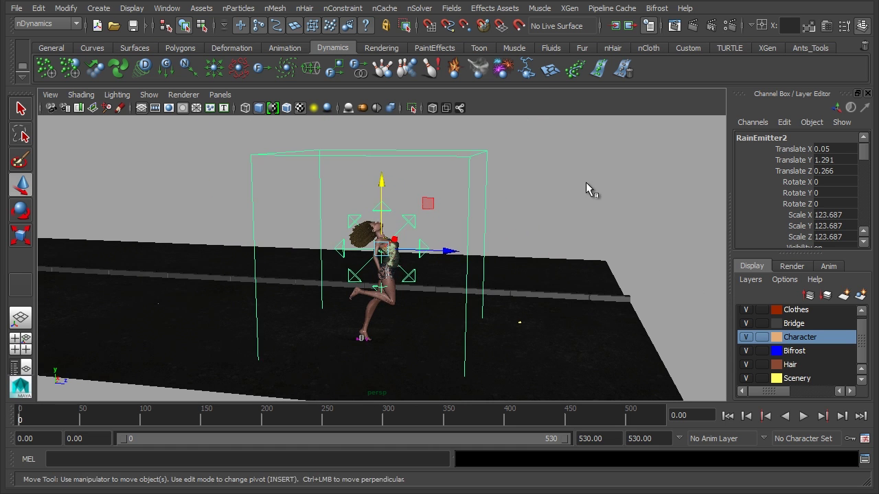
pyautogui.click(546, 219)
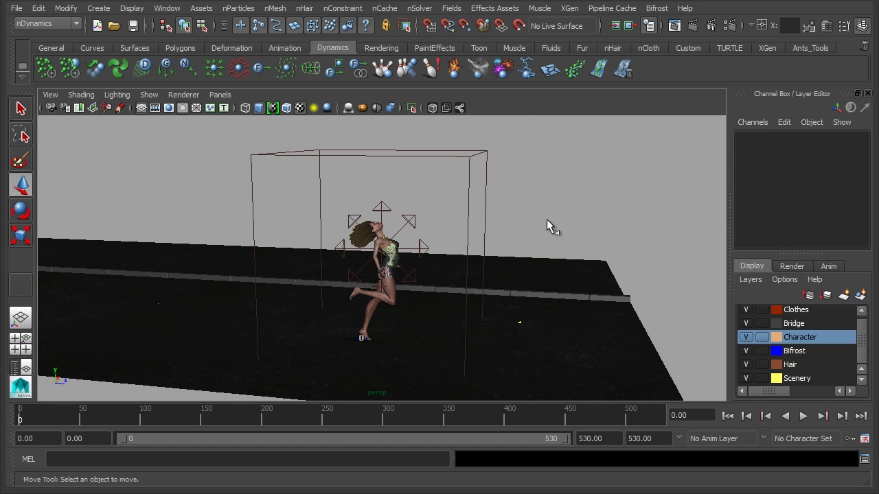
# Step: Play the particle simulation, stop it at frame 49 and inspect the emitted particles around the character
pyautogui.click(803, 417)
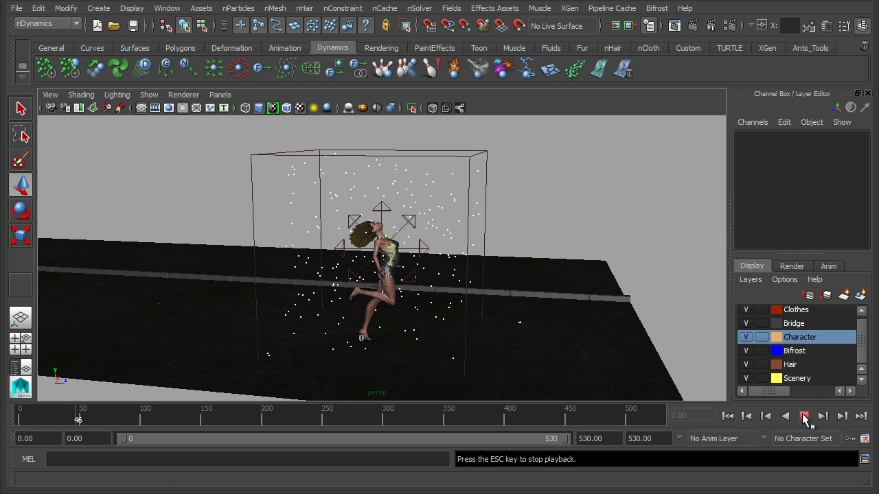
pyautogui.click(803, 416)
pyautogui.keyDown('alt'); pyautogui.moveTo(265, 274); pyautogui.dragTo(447, 241, button='right'); pyautogui.keyUp('alt')
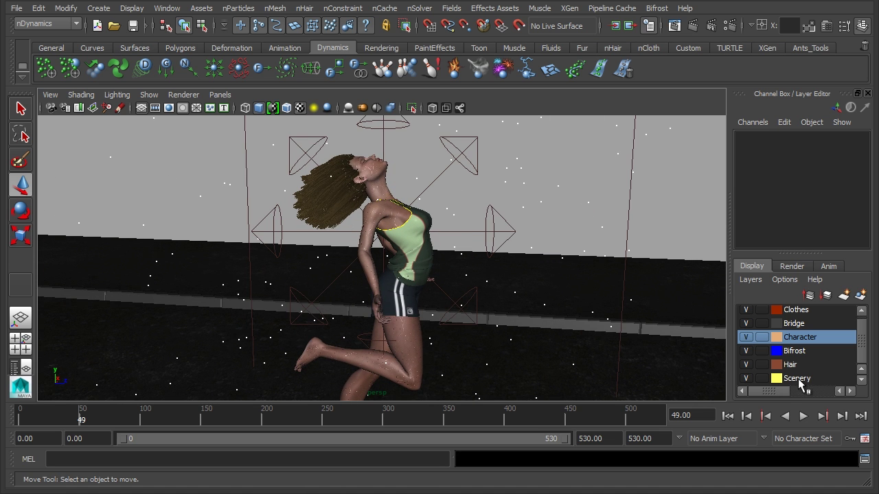
# Step: Hide the Hair display layer and rewind the timeline to frame 0
pyautogui.click(746, 364)
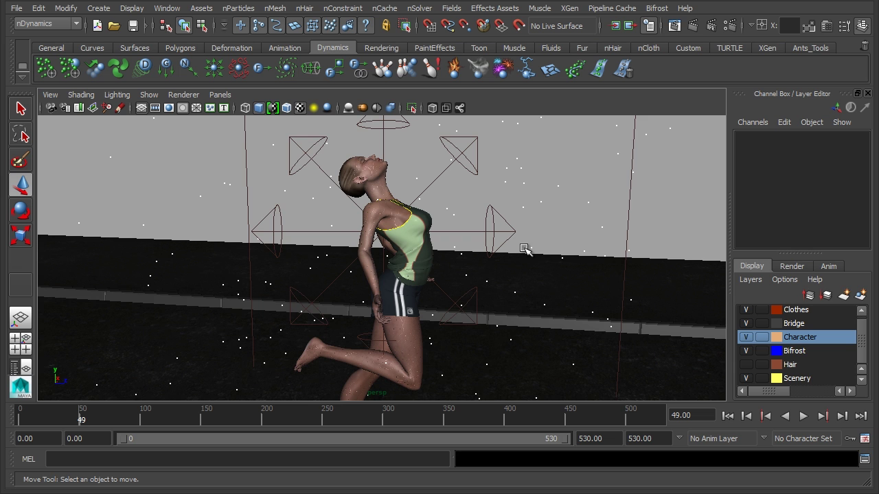
pyautogui.keyDown('alt'); pyautogui.moveTo(592, 289); pyautogui.dragTo(466, 271, button='right'); pyautogui.keyUp('alt')
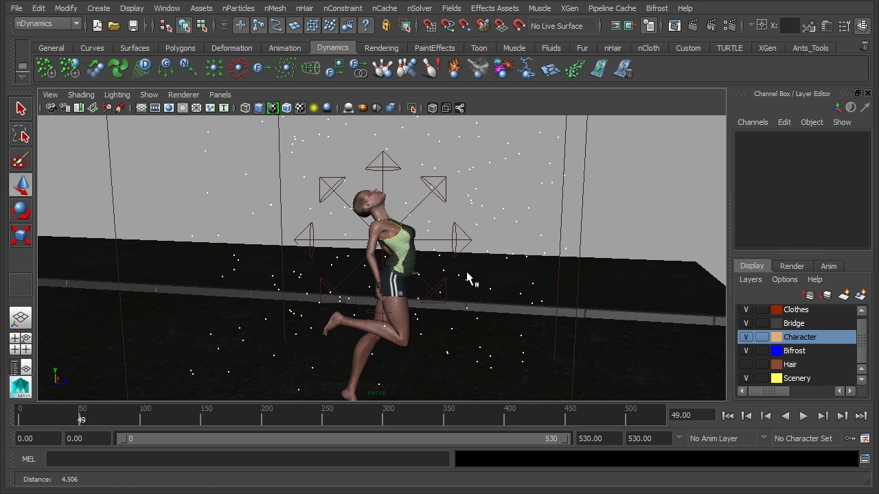
pyautogui.hotkey('alt', 'shift', 'v')
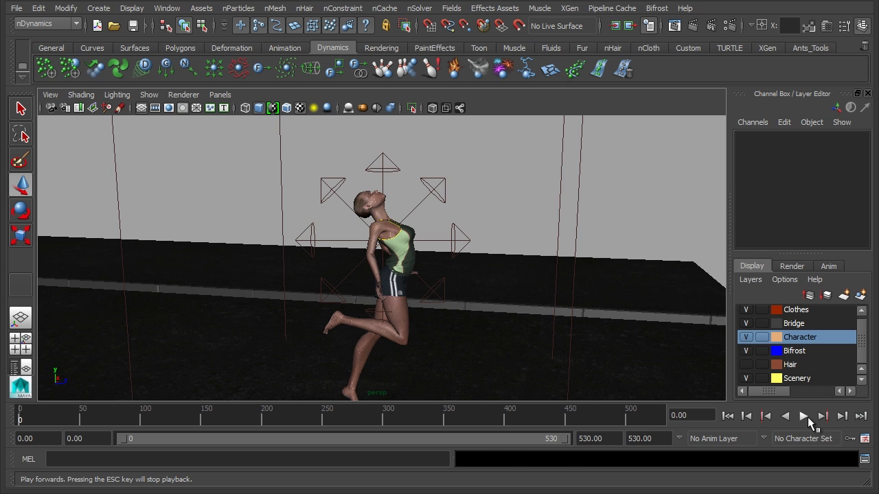
# Step: Play the particle simulation, inspect the falling rain around the character and stop the playback
pyautogui.click(804, 417)
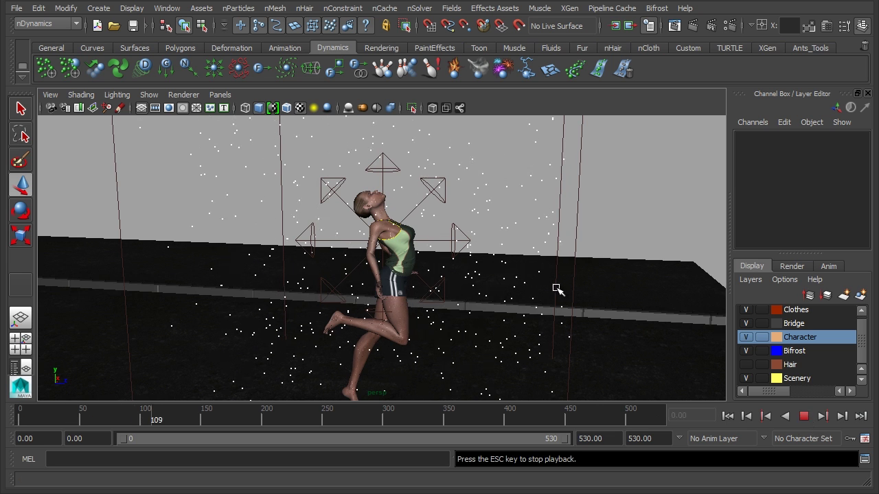
pyautogui.keyDown('alt'); pyautogui.moveTo(569, 290); pyautogui.dragTo(519, 275); pyautogui.keyUp('alt')
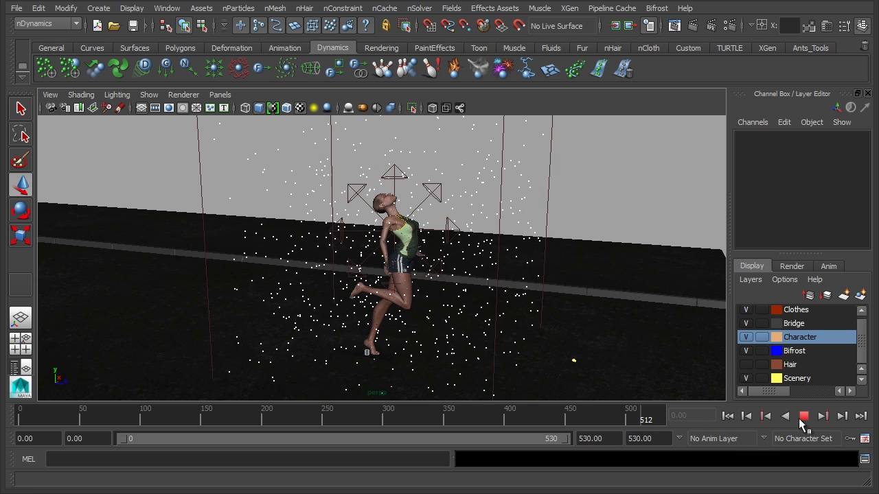
pyautogui.click(804, 416)
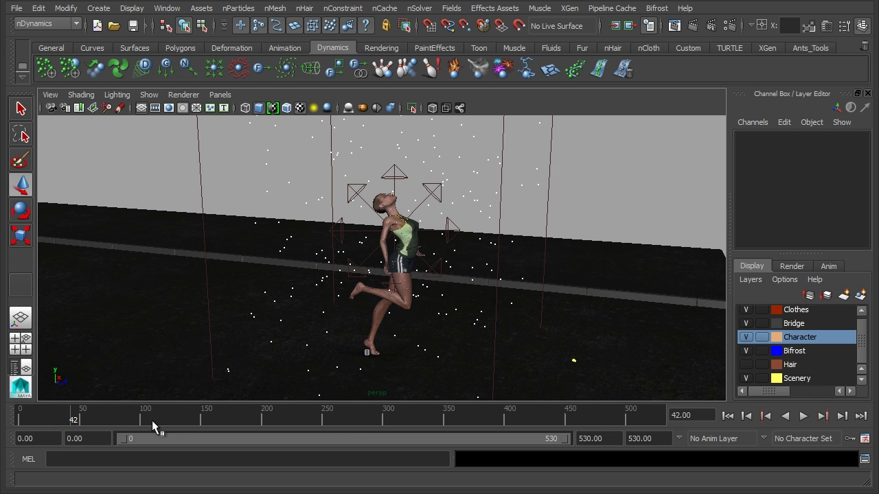
# Step: Extend the playback range's end to frame 10000 and rewind the timeline to frame 0
pyautogui.click(592, 439)
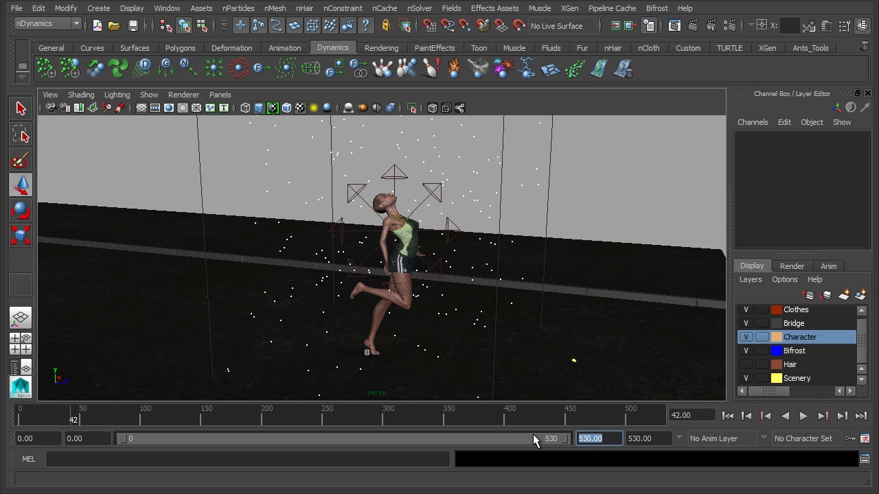
pyautogui.write('10000')
pyautogui.press('Return')
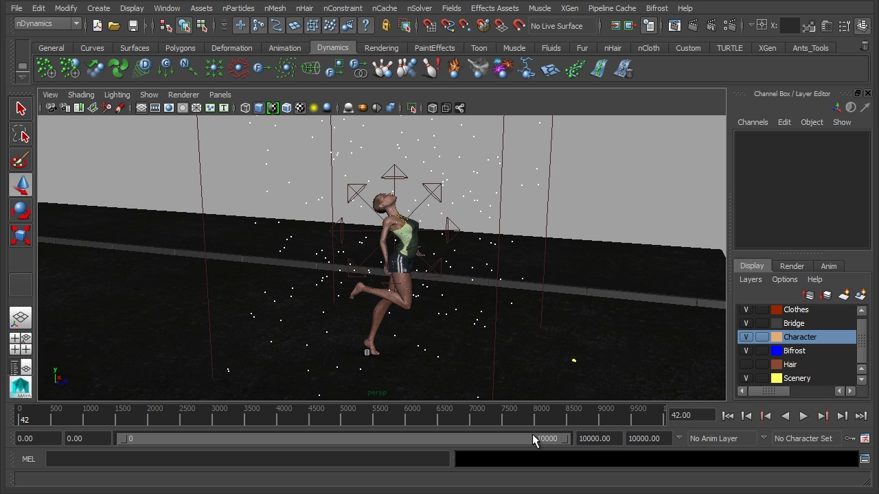
pyautogui.click(728, 415)
pyautogui.keyDown('alt'); pyautogui.moveTo(526, 236); pyautogui.dragTo(424, 251); pyautogui.keyUp('alt')
pyautogui.scroll(3, 424, 251)
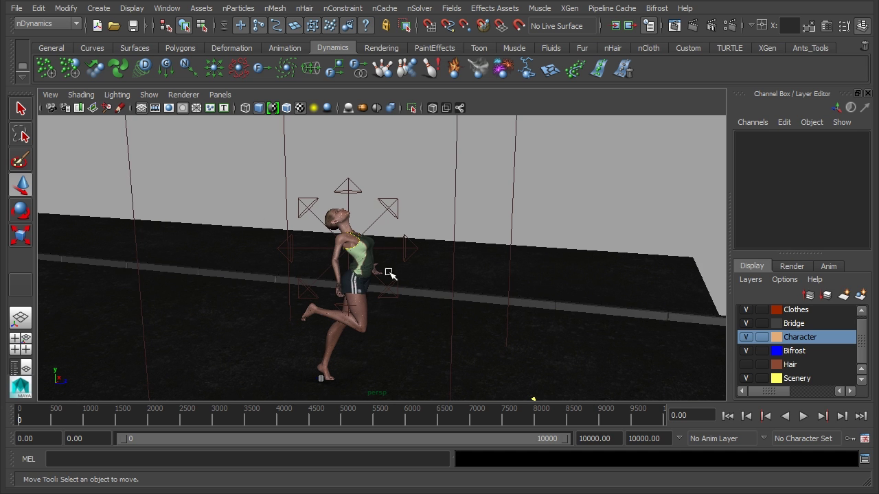
# Step: Select the rain emitter's volume cube and show the nParticleShape1 attributes for editing
pyautogui.click(489, 181)
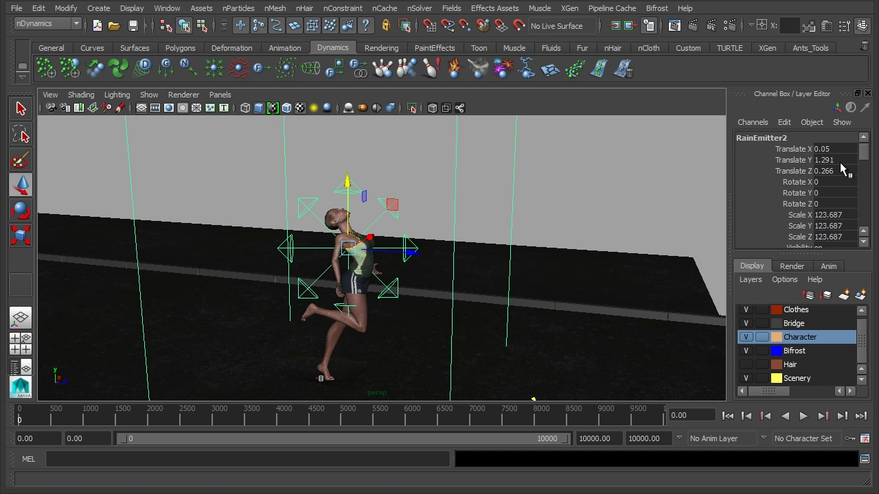
pyautogui.hotkey('ctrl', 'a')
pyautogui.scroll(4, 364, 251)
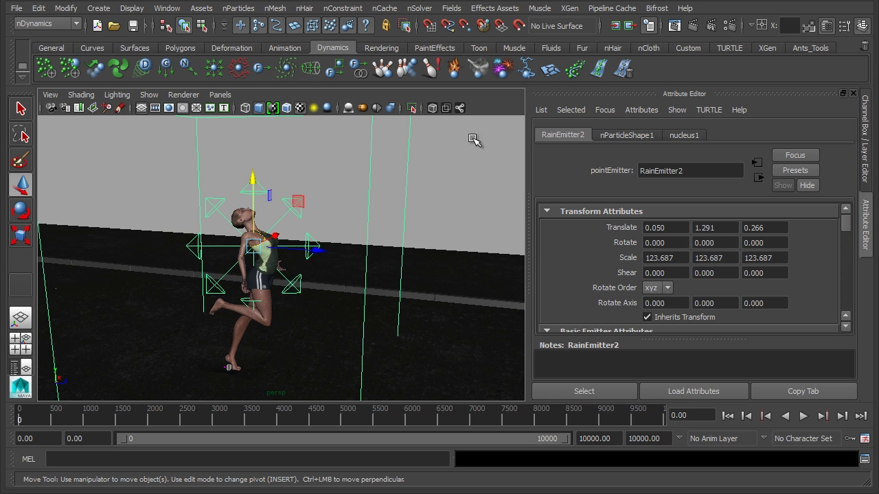
pyautogui.click(627, 137)
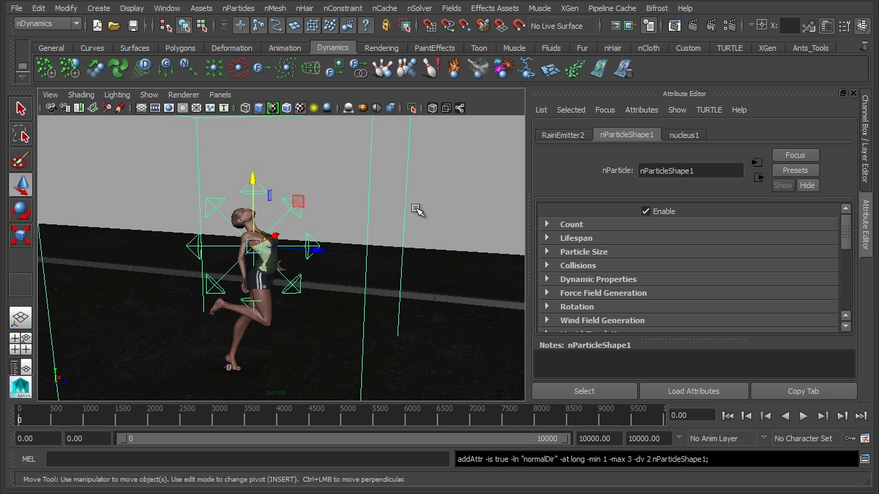
pyautogui.moveTo(364, 263); pyautogui.dragTo(364, 258, button='middle')
pyautogui.keyDown('alt'); pyautogui.moveTo(364, 259); pyautogui.dragTo(371, 208); pyautogui.keyUp('alt')
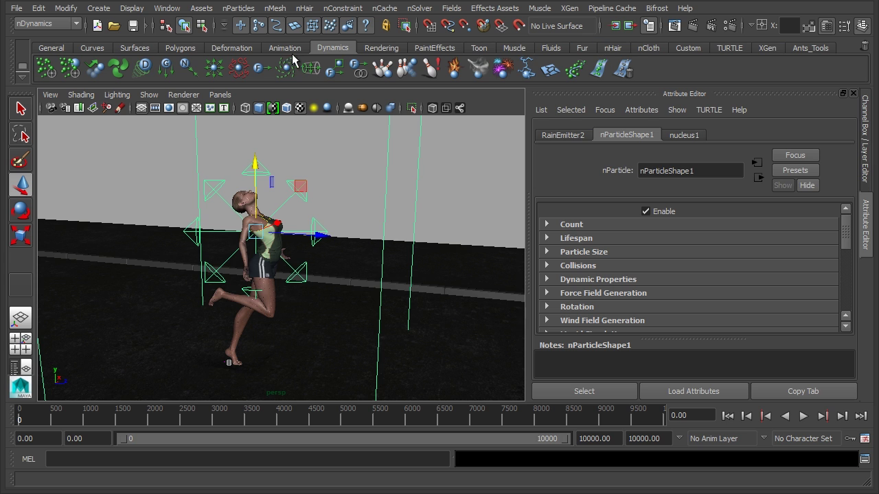
# Step: Start interactive playback of the simulation and view the particles falling inside the emitter volume
pyautogui.click(645, 48)
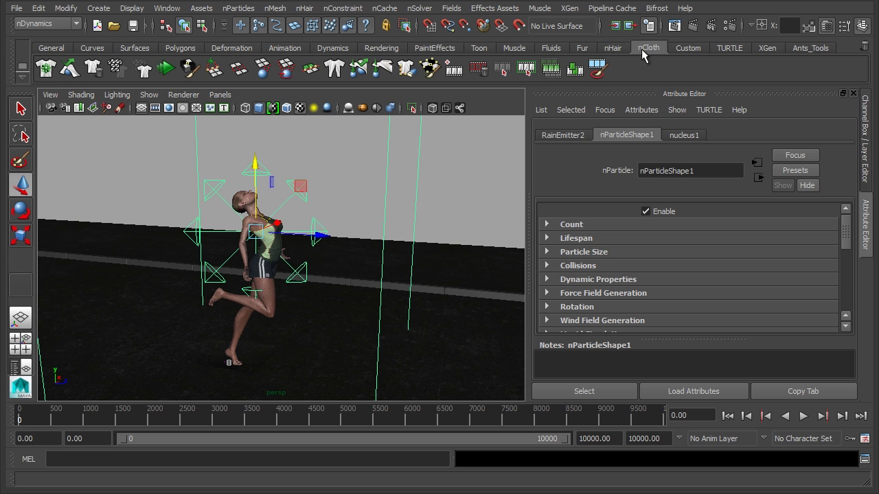
pyautogui.click(165, 70)
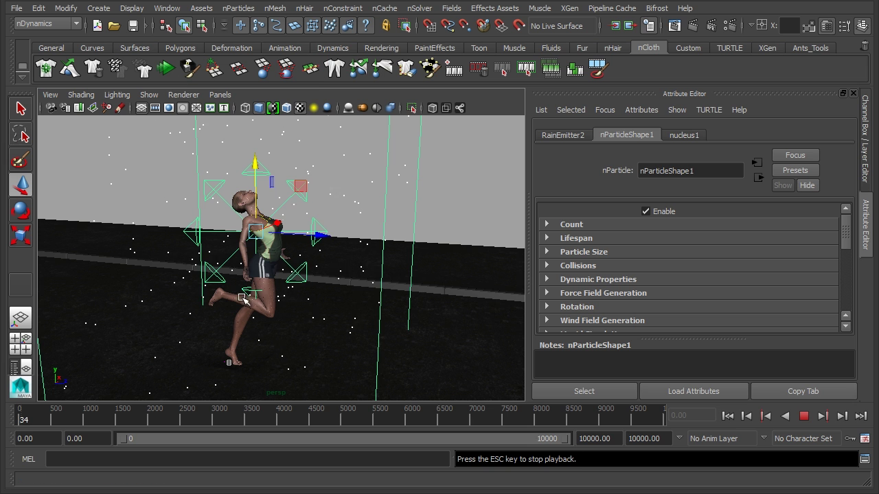
pyautogui.keyDown('alt'); pyautogui.moveTo(439, 240); pyautogui.dragTo(357, 240); pyautogui.keyUp('alt')
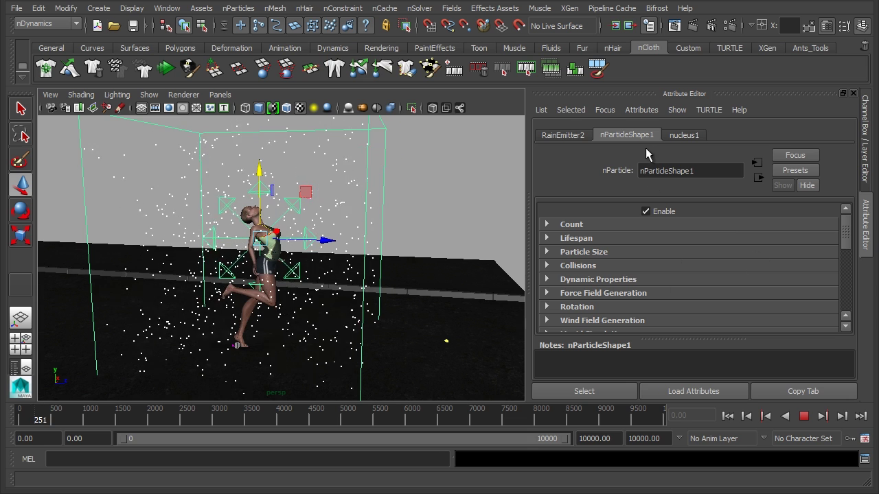
# Step: Set the Particle Render Type in the nParticle's Shading attributes to Streak
pyautogui.moveTo(845, 237); pyautogui.dragTo(836, 278)
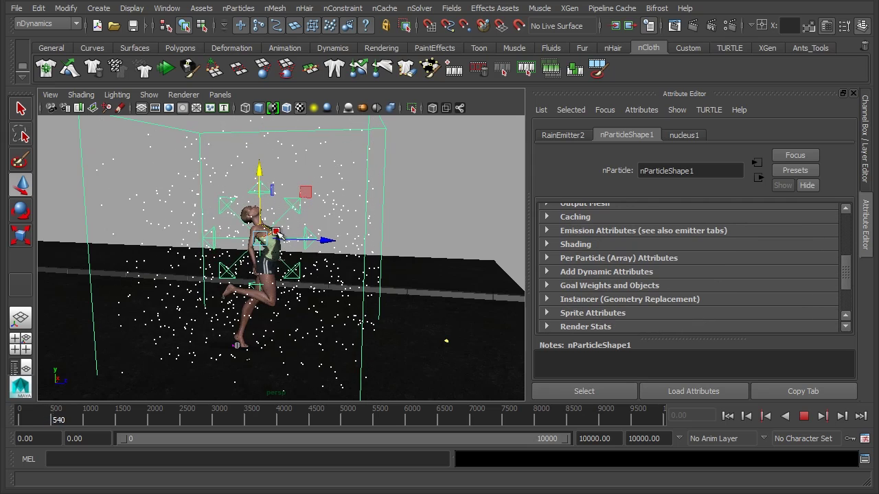
pyautogui.click(598, 243)
pyautogui.scroll(-2, 591, 243)
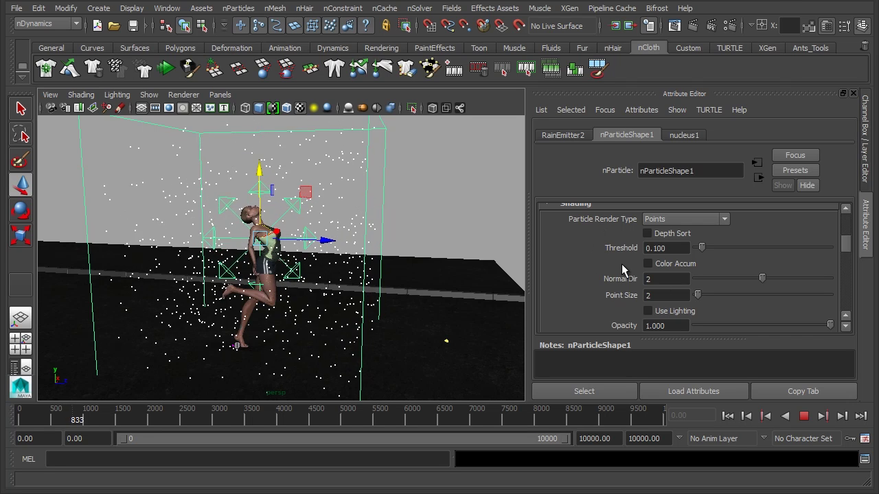
pyautogui.click(685, 219)
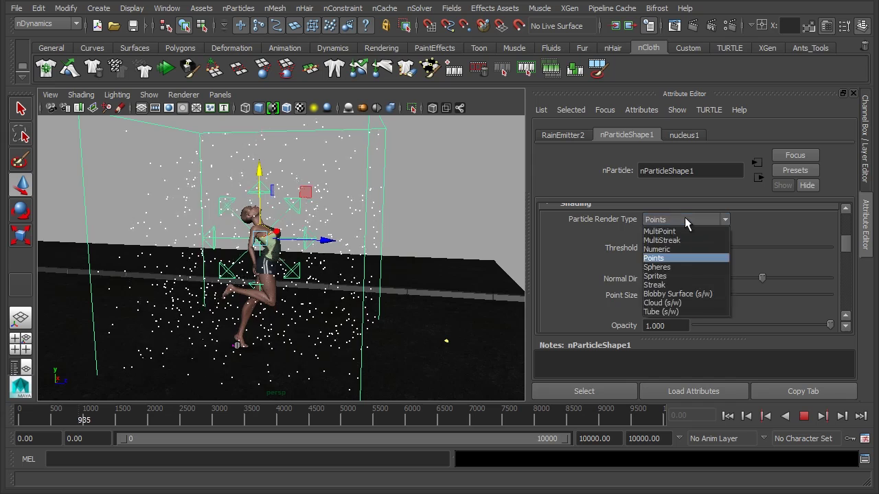
pyautogui.click(672, 283)
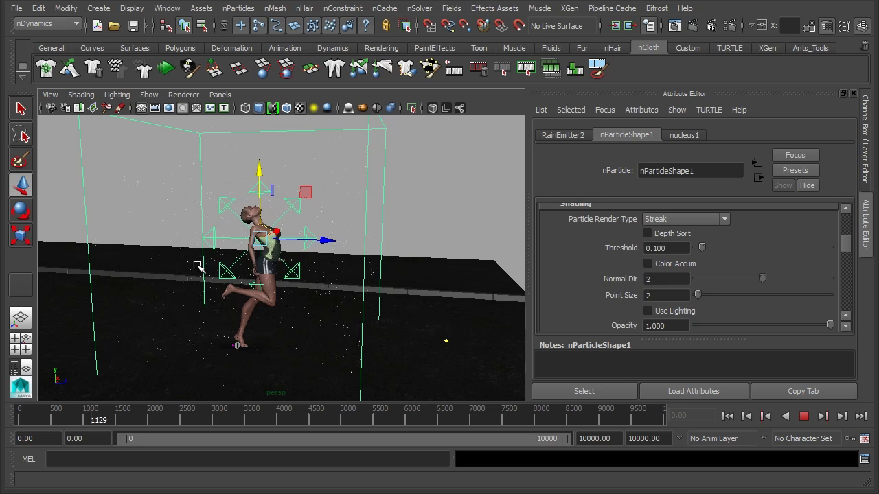
# Step: Inspect the streak particles up close around the character and stop the playback
pyautogui.keyDown('alt'); pyautogui.moveTo(216, 262); pyautogui.dragTo(355, 267, button='right'); pyautogui.keyUp('alt')
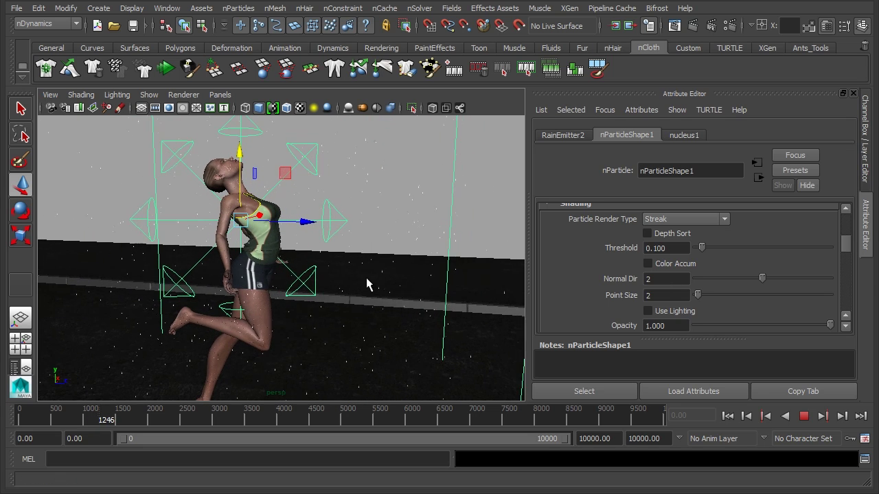
pyautogui.scroll(-2, 743, 275)
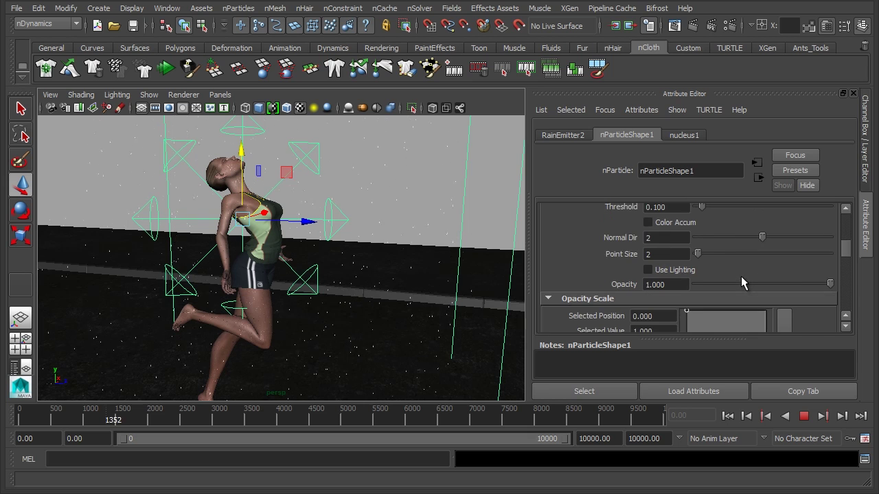
pyautogui.scroll(2, 739, 282)
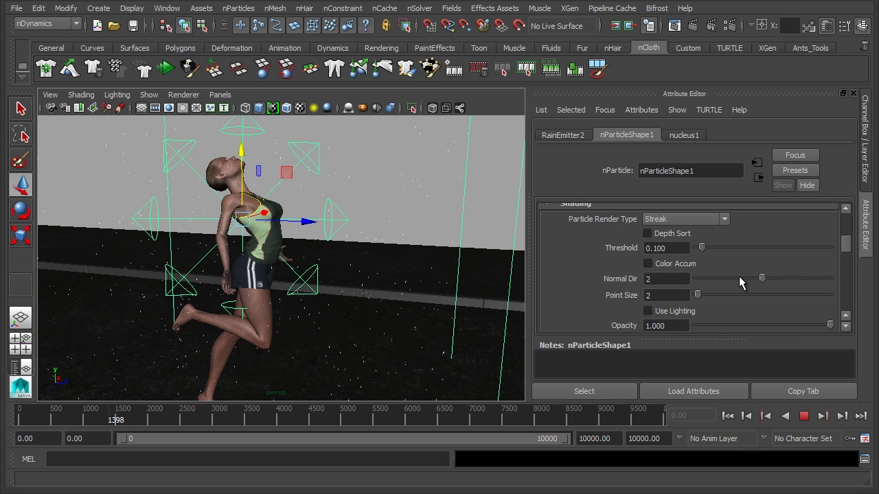
pyautogui.click(803, 416)
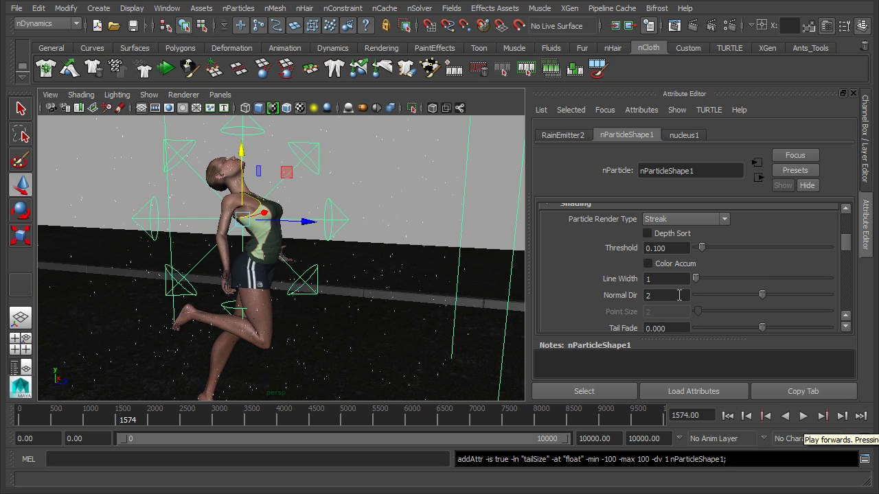
# Step: Resume interactive playback and set the streak particles' Tail Size to 15
pyautogui.click(165, 68)
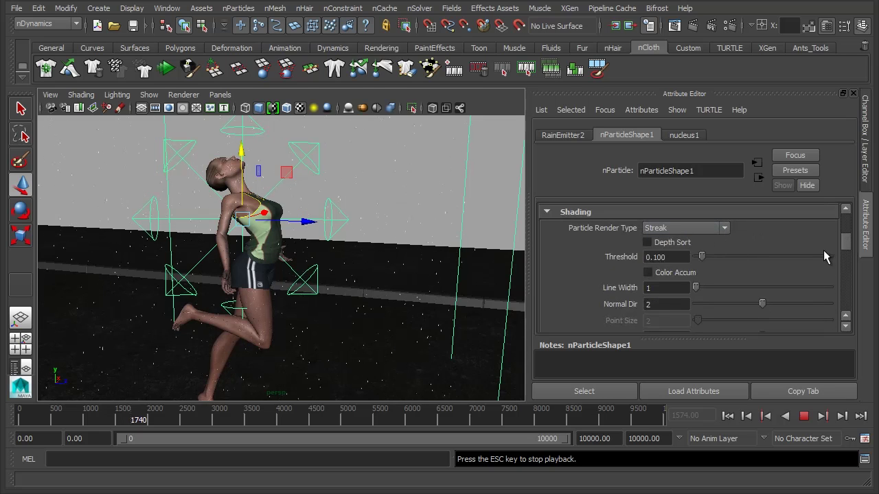
pyautogui.moveTo(847, 245); pyautogui.dragTo(847, 254)
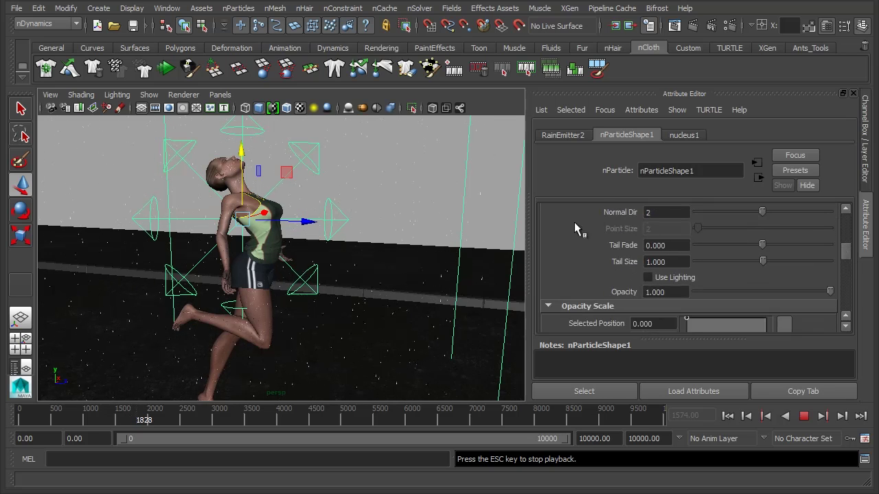
pyautogui.moveTo(761, 262)
pyautogui.mouseDown()
pyautogui.moveTo(834, 260)
pyautogui.moveTo(737, 261)
pyautogui.moveTo(775, 266)
pyautogui.mouseUp()
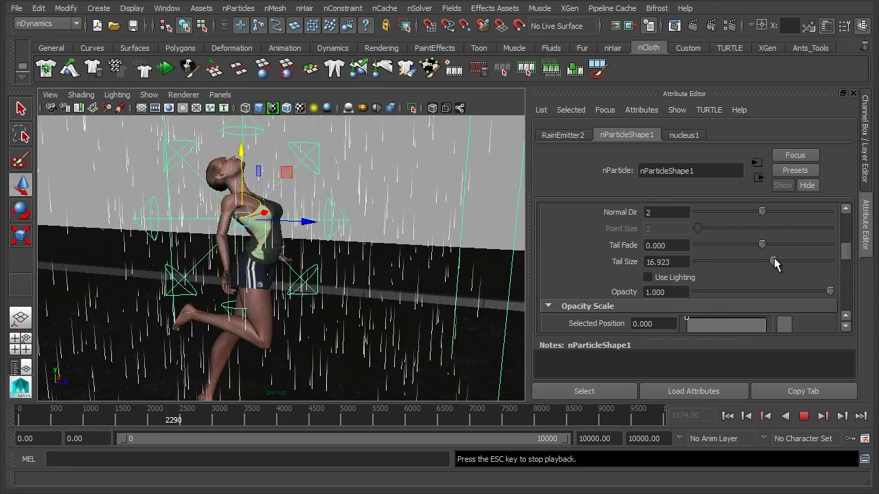
pyautogui.doubleClick(658, 261)
pyautogui.write('15')
pyautogui.press('Return')
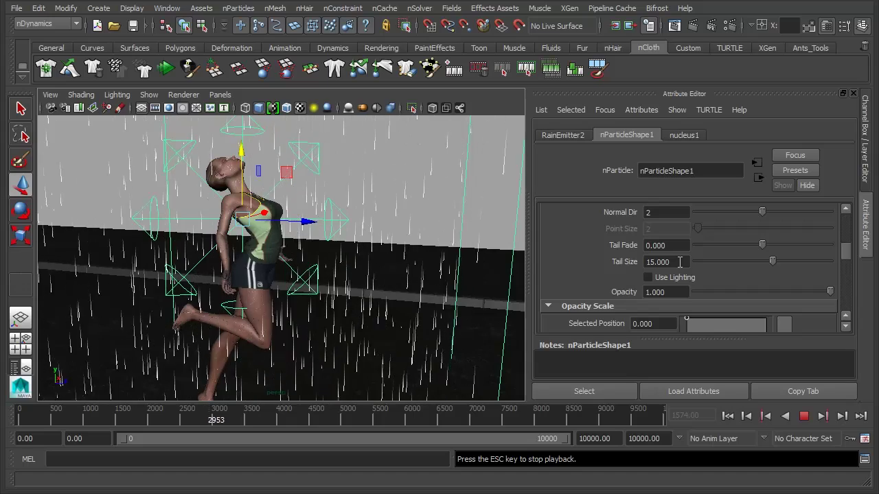
# Step: Enable Use Lighting for the particles and set their Particle Render Type to Tube (s/w)
pyautogui.moveTo(845, 259); pyautogui.dragTo(845, 252)
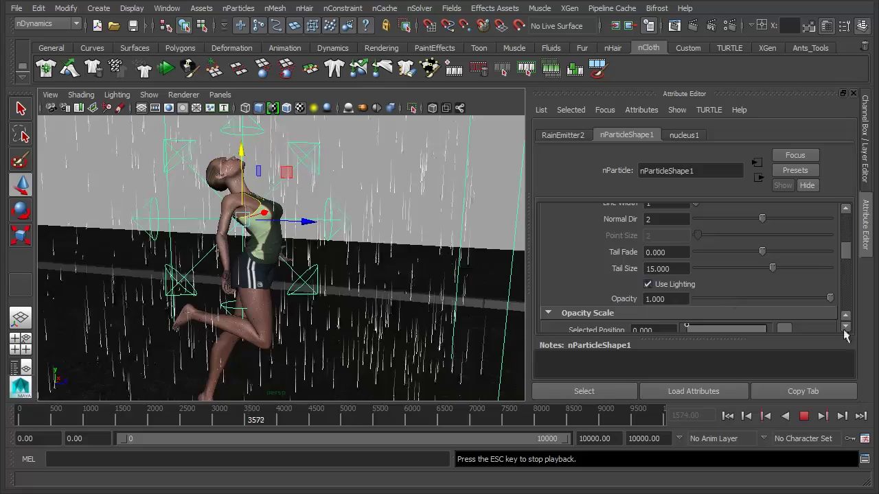
pyautogui.moveTo(849, 254); pyautogui.dragTo(849, 239)
pyautogui.click(678, 261)
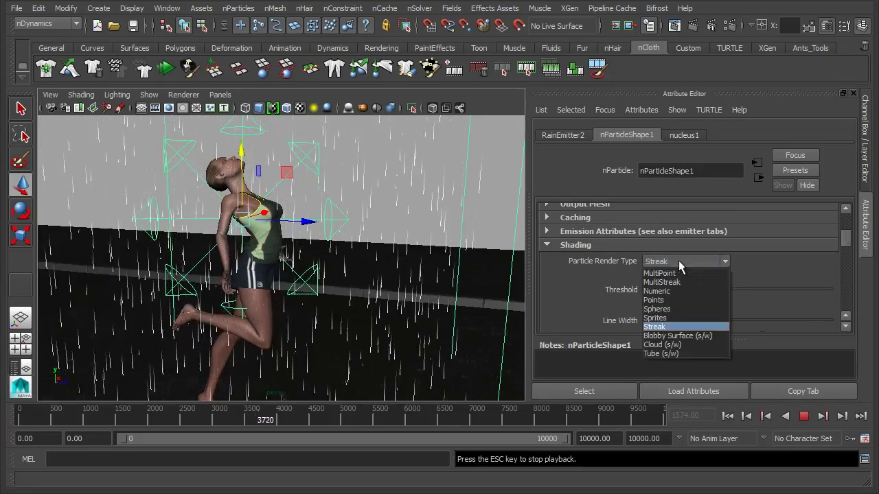
pyautogui.click(673, 353)
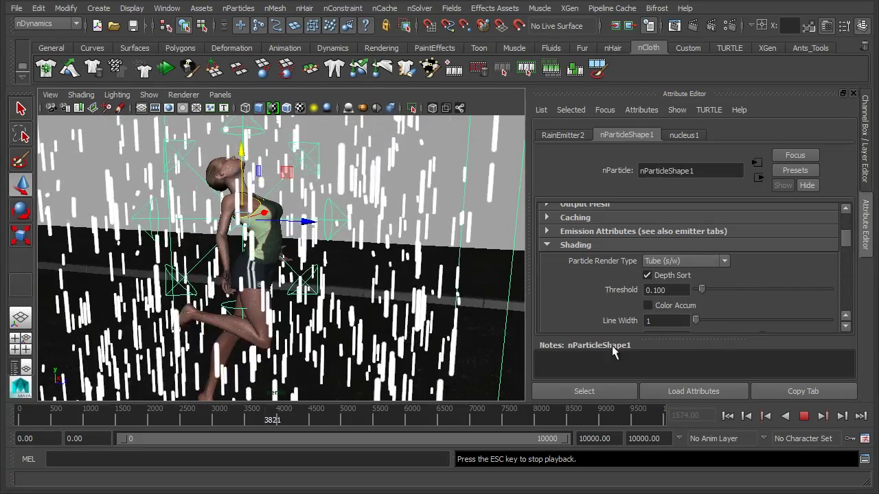
# Step: Stop the playback to refresh the tube shading attributes and rewind the timeline to frame 0
pyautogui.moveTo(847, 236); pyautogui.dragTo(848, 252)
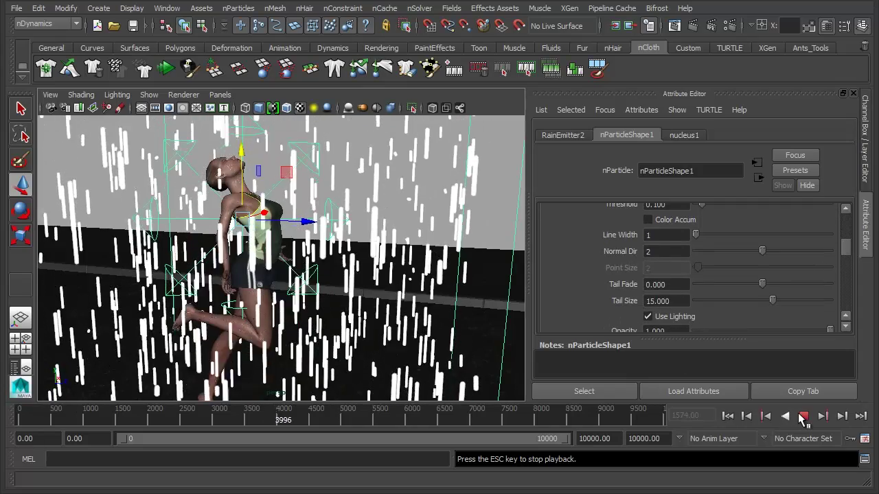
pyautogui.click(804, 416)
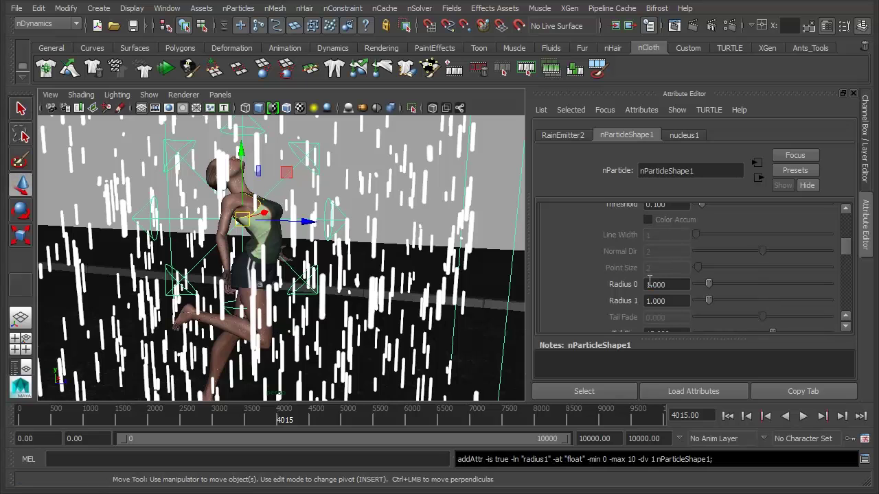
pyautogui.click(728, 416)
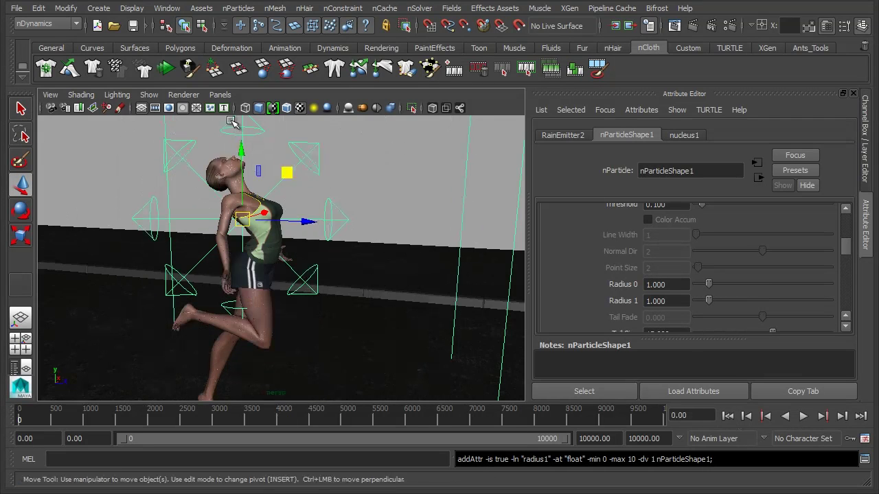
# Step: Restart interactive playback and reduce the tube particles' Radius 0 to about 0.462
pyautogui.click(168, 70)
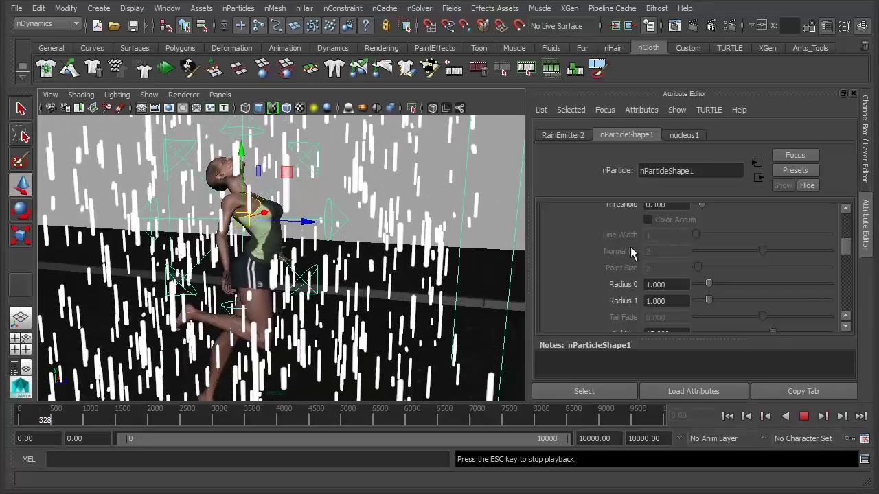
pyautogui.moveTo(708, 283)
pyautogui.mouseDown()
pyautogui.moveTo(725, 282)
pyautogui.moveTo(702, 284)
pyautogui.mouseUp()
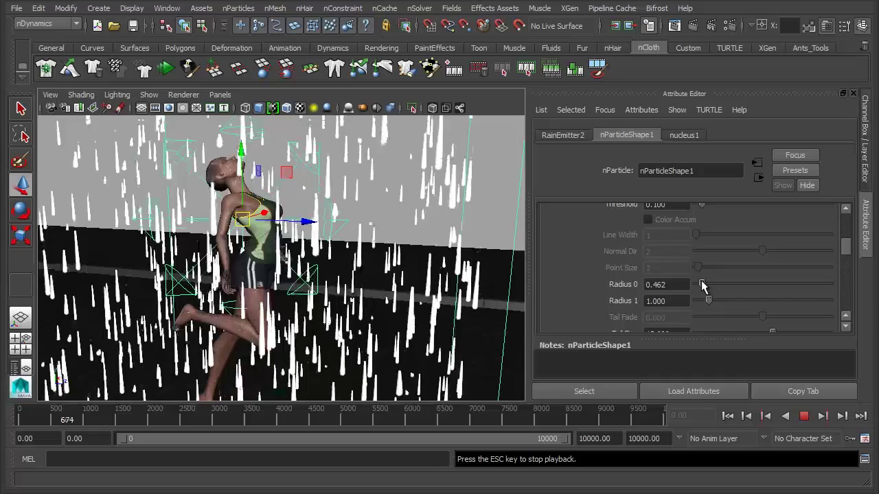
pyautogui.scroll(-2, 758, 288)
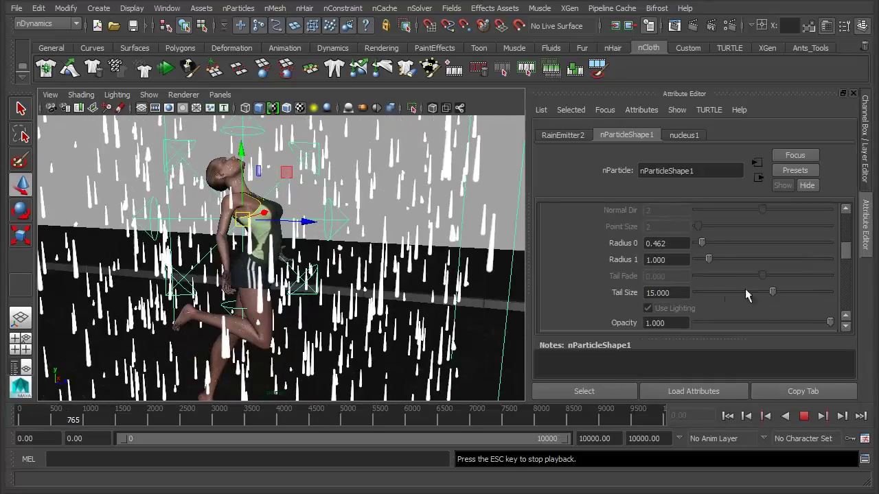
# Step: Switch the rain particles' Particle Render Type back to Streak
pyautogui.scroll(4, 704, 293)
pyautogui.click(680, 217)
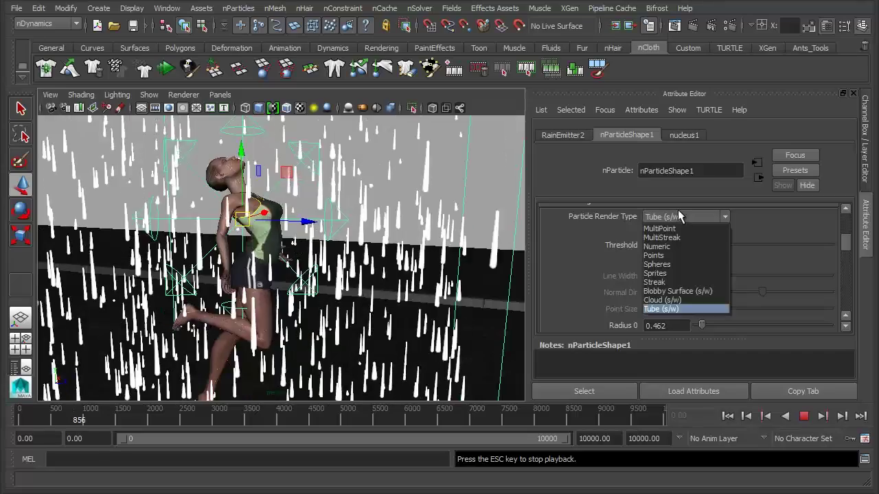
pyautogui.click(670, 282)
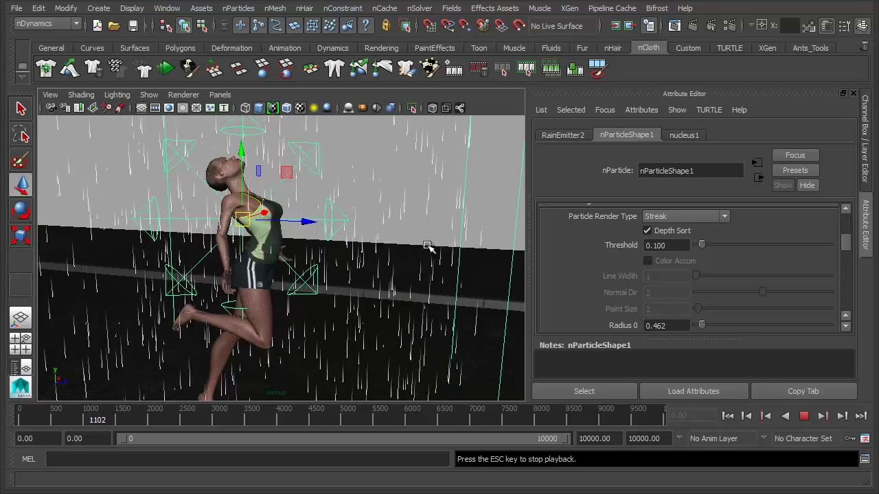
pyautogui.keyDown('alt'); pyautogui.moveTo(402, 254); pyautogui.dragTo(406, 151, button='right'); pyautogui.keyUp('alt')
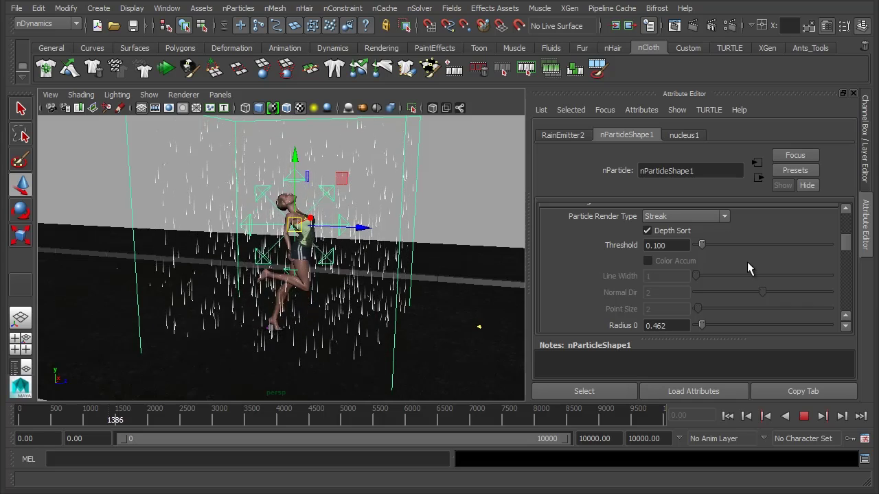
# Step: In the nucleus1 solver's Gravity and Wind settings, set the X component of Wind Direction to 0
pyautogui.click(686, 135)
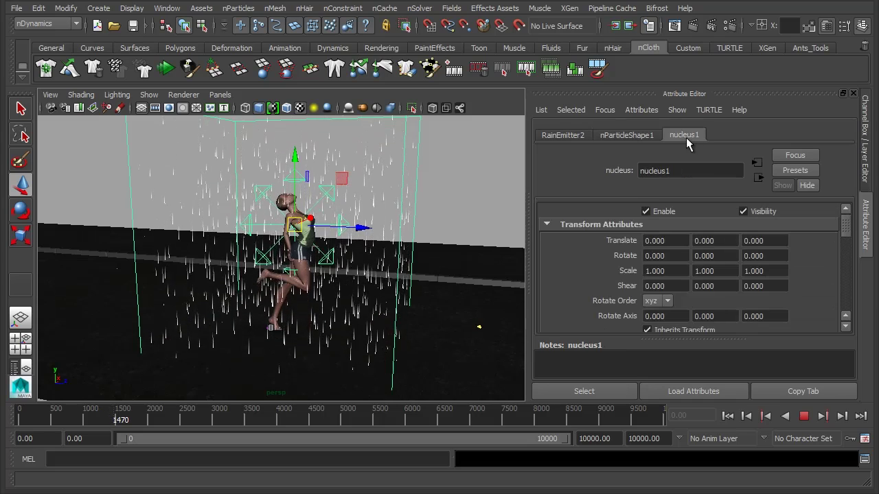
pyautogui.scroll(-3, 849, 265)
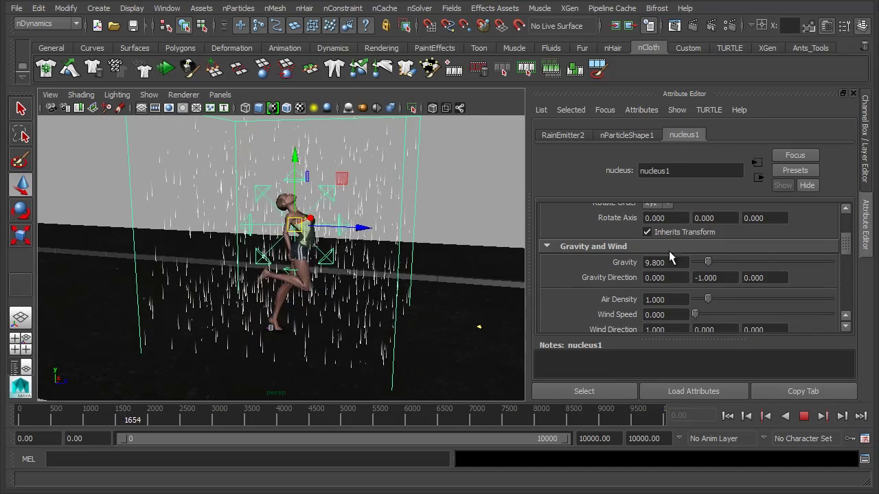
pyautogui.scroll(2, 412, 282)
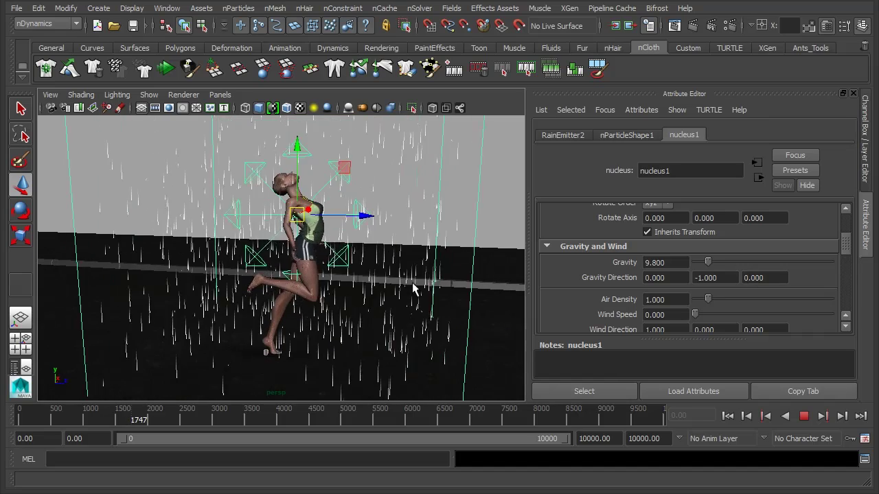
pyautogui.scroll(-1, 846, 254)
pyautogui.scroll(-1, 846, 254)
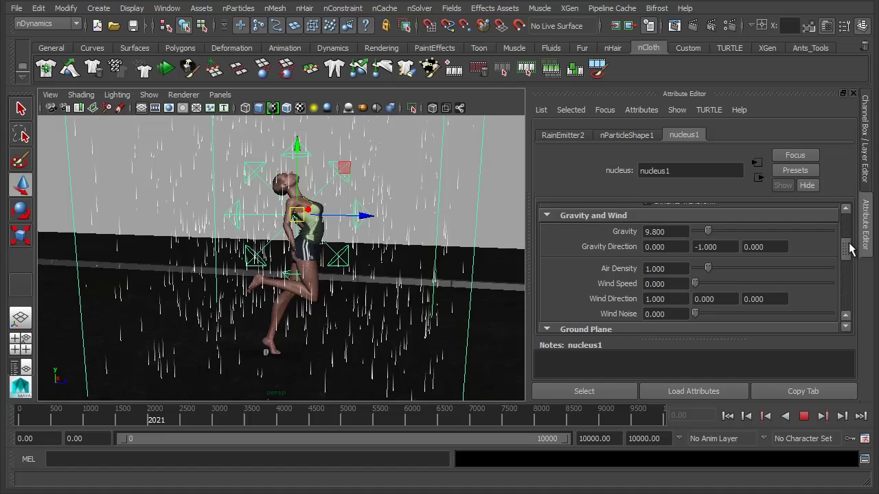
pyautogui.scroll(-1, 847, 250)
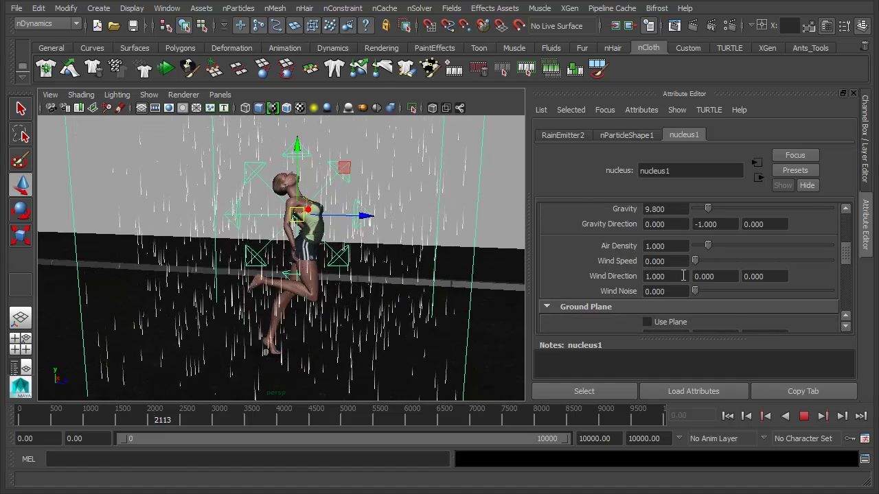
pyautogui.click(652, 276)
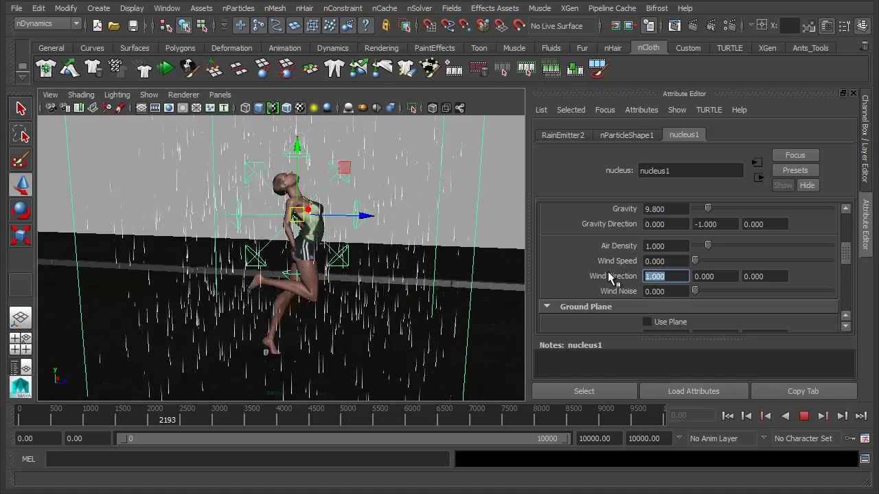
pyautogui.write('0')
pyautogui.press('Return')
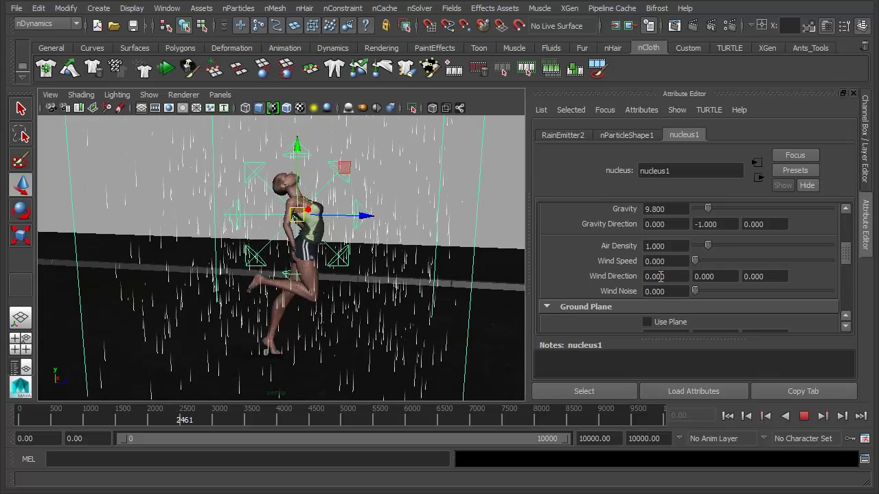
# Step: Set the Z component of the nucleus1 solver's Wind Direction to -1
pyautogui.moveTo(481, 234)
pyautogui.keyDown('alt'); pyautogui.mouseDown()
pyautogui.moveTo(473, 212)
pyautogui.moveTo(494, 224)
pyautogui.mouseUp(); pyautogui.keyUp('alt')
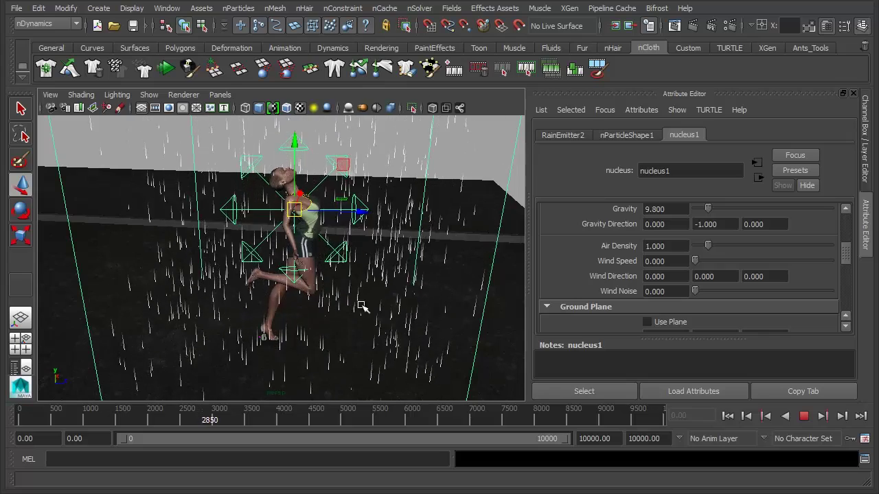
pyautogui.click(755, 276)
pyautogui.write('-1')
pyautogui.press('Return')
# Step: Raise the nucleus1 solver's Wind Speed to about 35.279 so the rain falls at a slant
pyautogui.keyDown('alt'); pyautogui.moveTo(302, 227); pyautogui.dragTo(328, 240); pyautogui.keyUp('alt')
pyautogui.moveTo(695, 261); pyautogui.dragTo(792, 268)
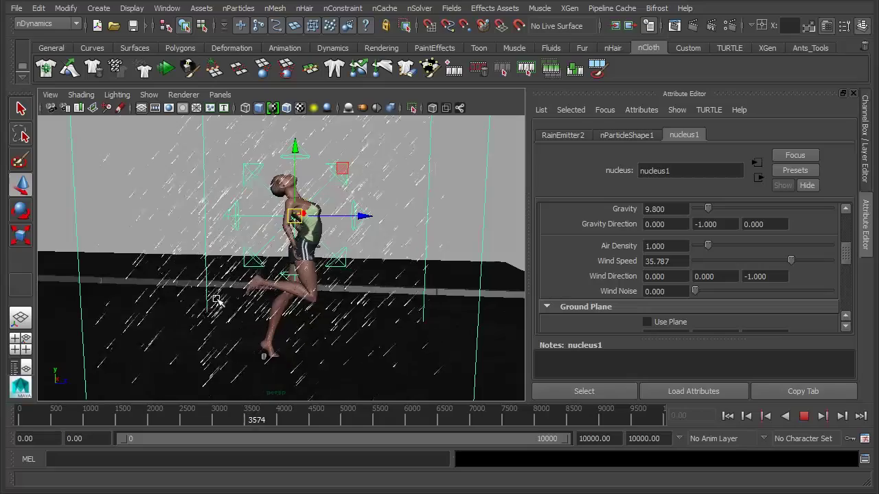
pyautogui.keyDown('alt'); pyautogui.moveTo(377, 264); pyautogui.dragTo(341, 269); pyautogui.keyUp('alt')
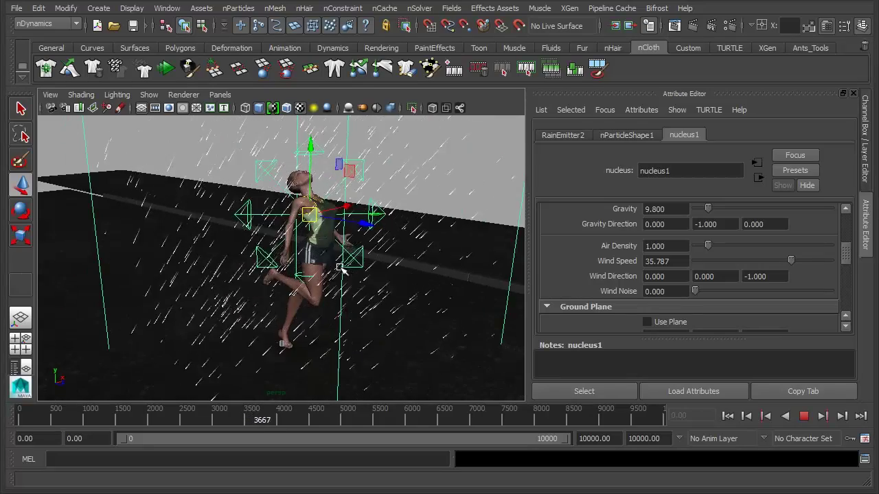
pyautogui.keyDown('alt'); pyautogui.moveTo(365, 312); pyautogui.dragTo(425, 318); pyautogui.keyUp('alt')
pyautogui.moveTo(790, 262); pyautogui.dragTo(789, 261)
# Step: Examine the wind-blown rain around the character from several angles and distances, and stop the playback
pyautogui.keyDown('alt'); pyautogui.moveTo(269, 287); pyautogui.dragTo(308, 254); pyautogui.keyUp('alt')
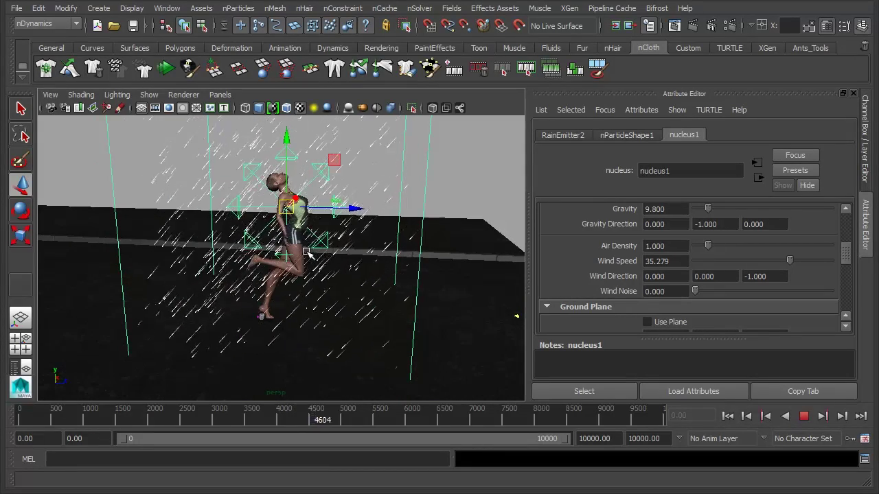
pyautogui.keyDown('alt'); pyautogui.moveTo(235, 270); pyautogui.dragTo(329, 245); pyautogui.keyUp('alt')
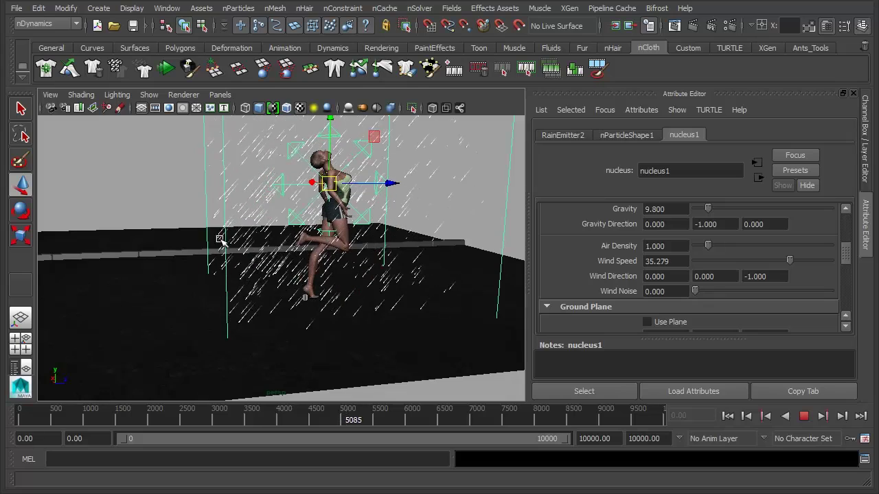
pyautogui.keyDown('alt'); pyautogui.moveTo(392, 318); pyautogui.dragTo(263, 291); pyautogui.keyUp('alt')
pyautogui.scroll(-3, 384, 302)
pyautogui.moveTo(308, 288)
pyautogui.keyDown('alt'); pyautogui.mouseDown()
pyautogui.moveTo(337, 294)
pyautogui.moveTo(295, 278)
pyautogui.mouseUp(); pyautogui.keyUp('alt')
pyautogui.keyDown('alt'); pyautogui.moveTo(295, 278); pyautogui.dragTo(416, 290, button='right'); pyautogui.keyUp('alt')
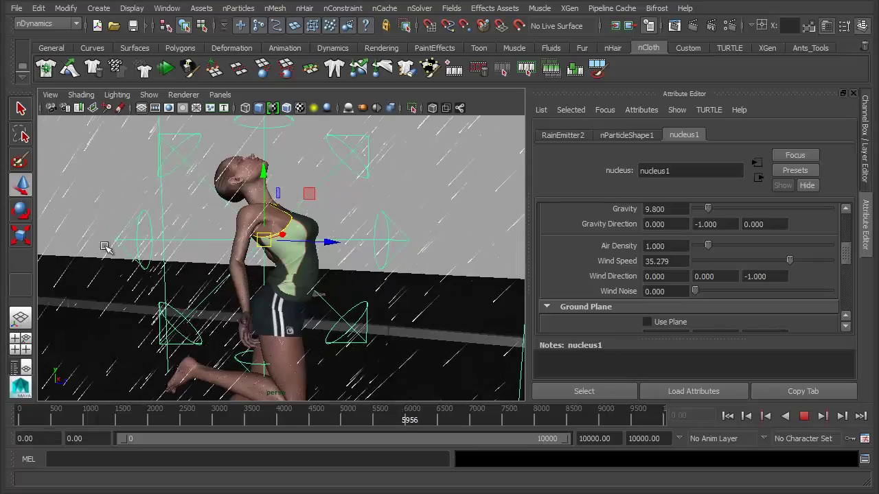
pyautogui.keyDown('alt'); pyautogui.moveTo(458, 313); pyautogui.dragTo(343, 265, button='right'); pyautogui.keyUp('alt')
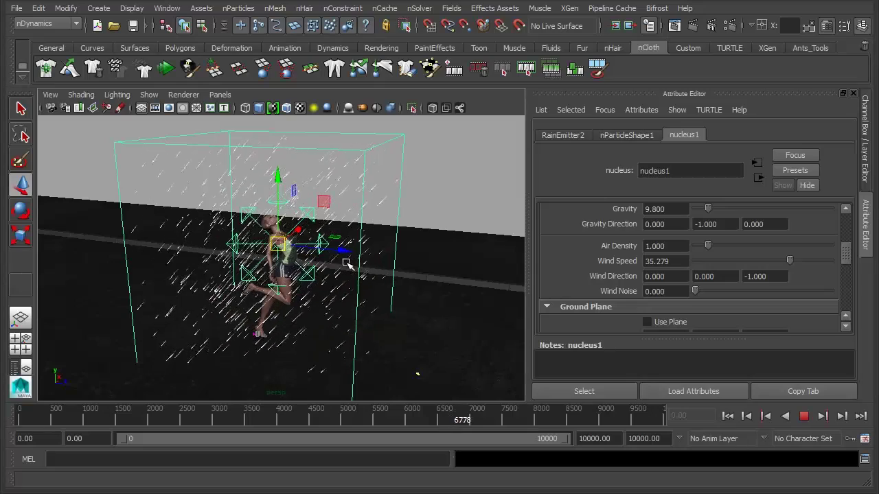
pyautogui.scroll(5, 175, 237)
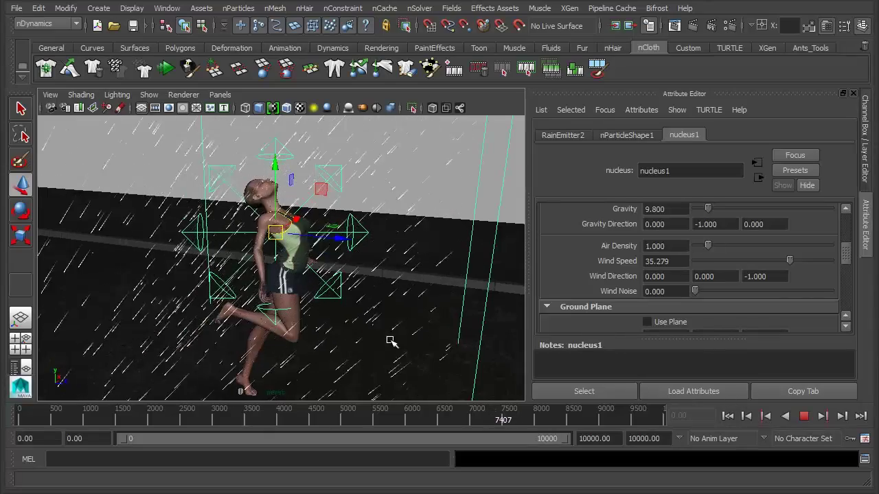
pyautogui.keyDown('alt'); pyautogui.moveTo(386, 303); pyautogui.dragTo(363, 300); pyautogui.keyUp('alt')
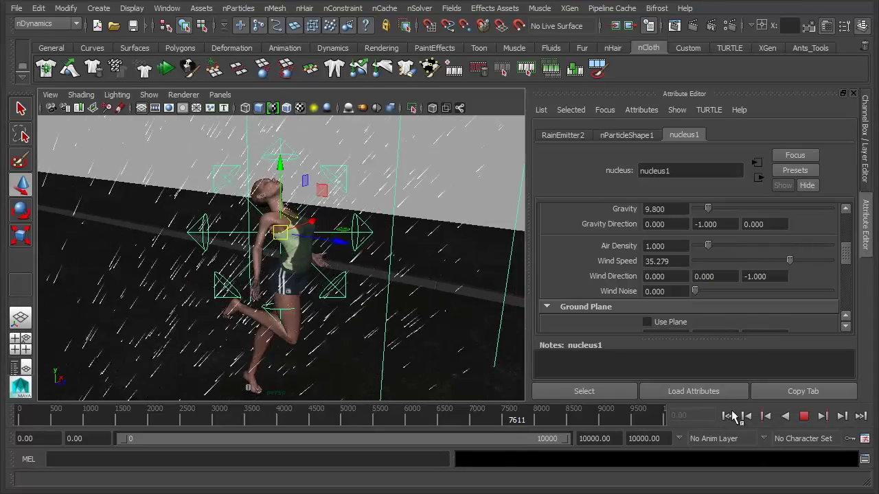
pyautogui.click(804, 416)
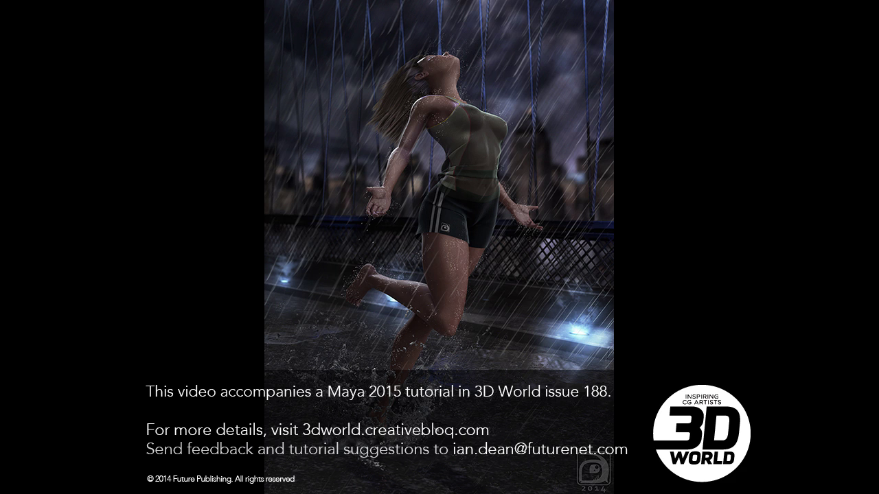